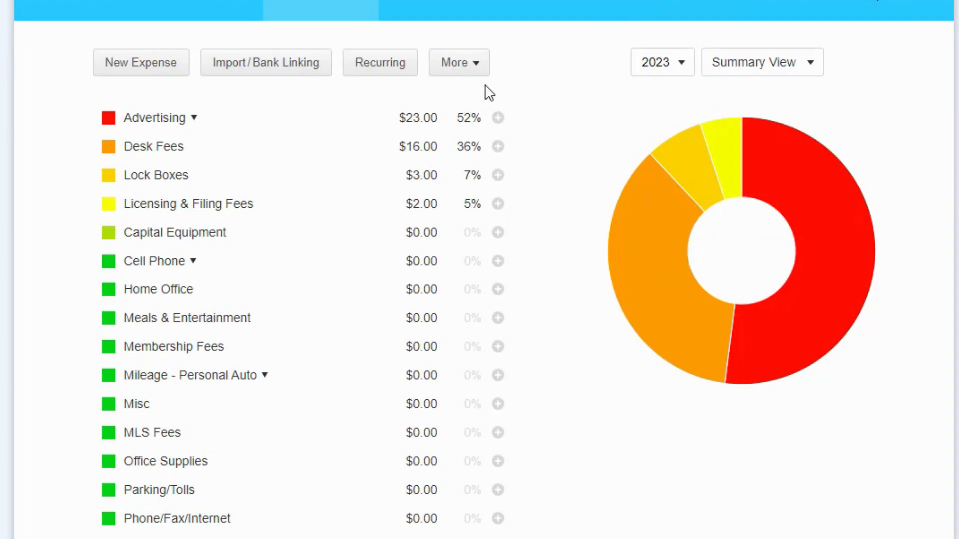
Step: Open the category editor and create a new expense category named Agent Commissions
{"action": "left_click", "coordinate": [478, 70]}
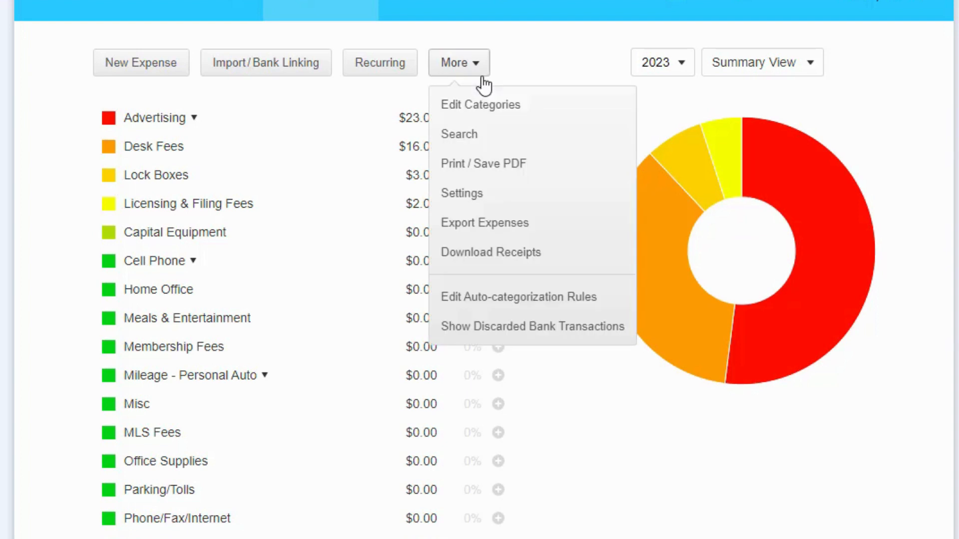
{"action": "left_click", "coordinate": [496, 114]}
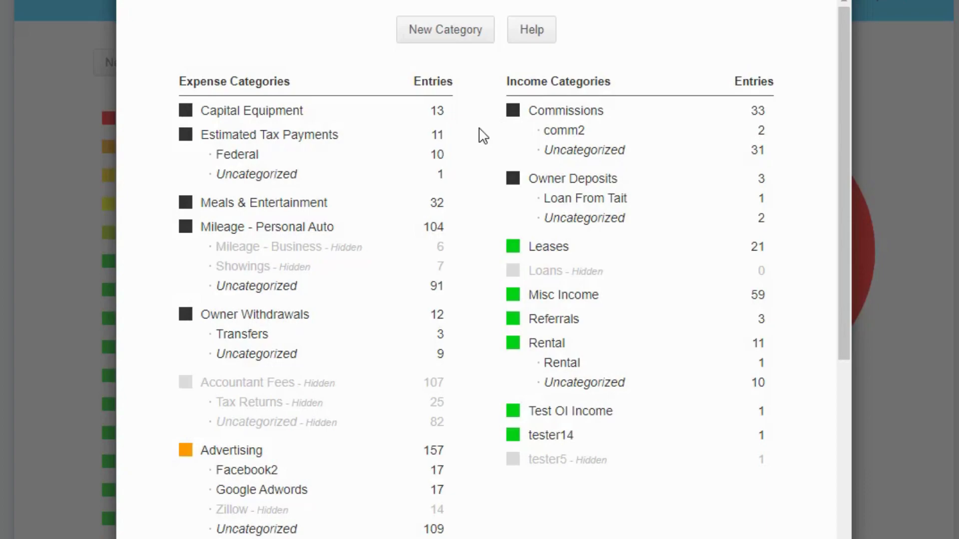
{"action": "left_click", "coordinate": [442, 38]}
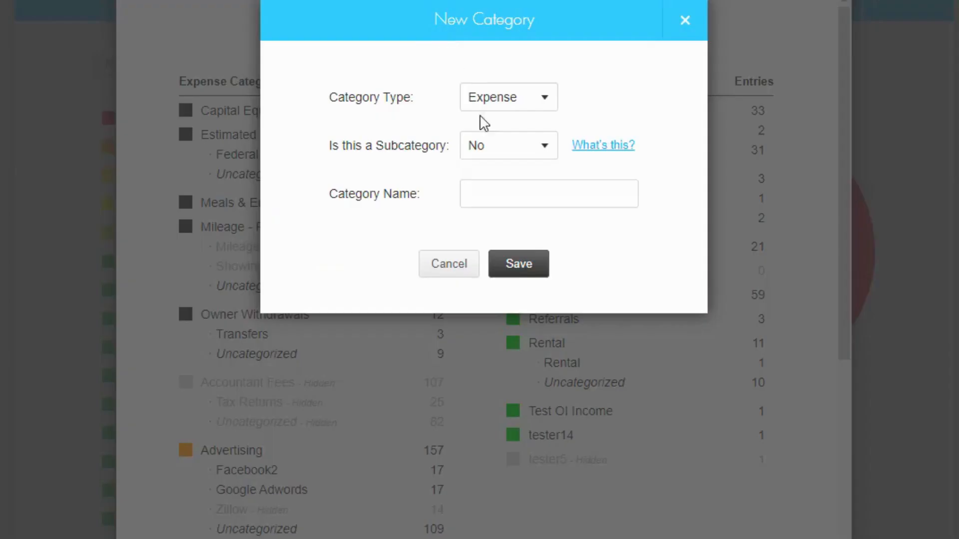
{"action": "left_click", "coordinate": [512, 194]}
{"action": "type", "text": "Agents"}
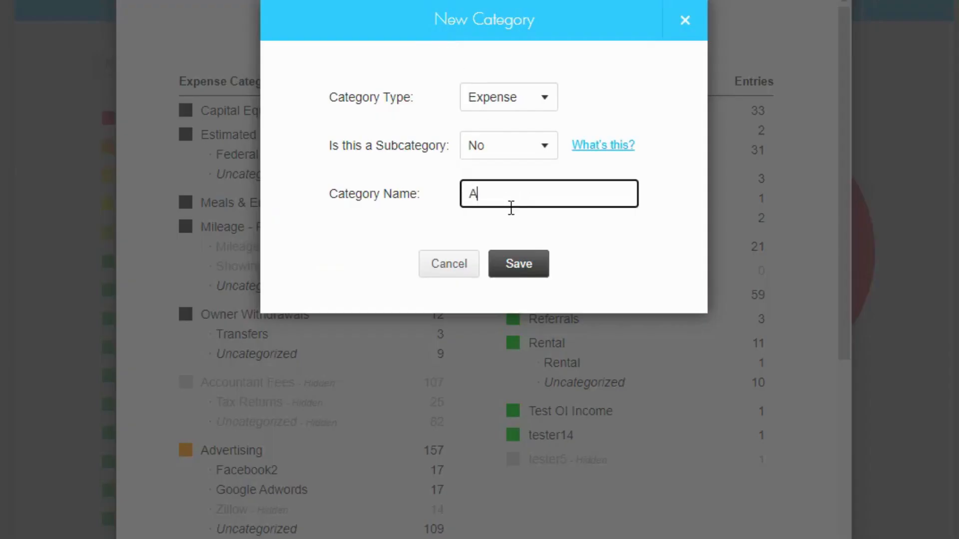
{"action": "key", "text": "BackSpace"}
{"action": "type", "text": "Commissions"}
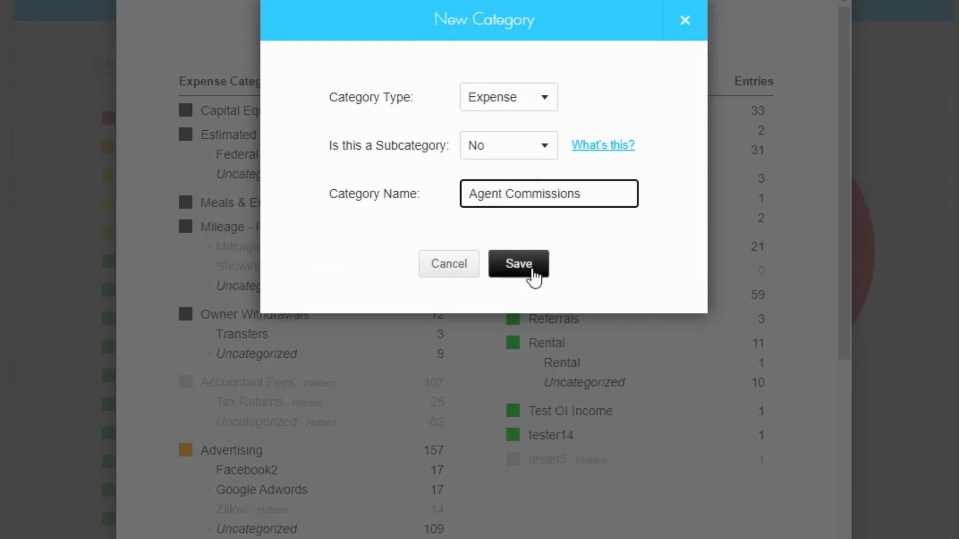
{"action": "left_click", "coordinate": [530, 269]}
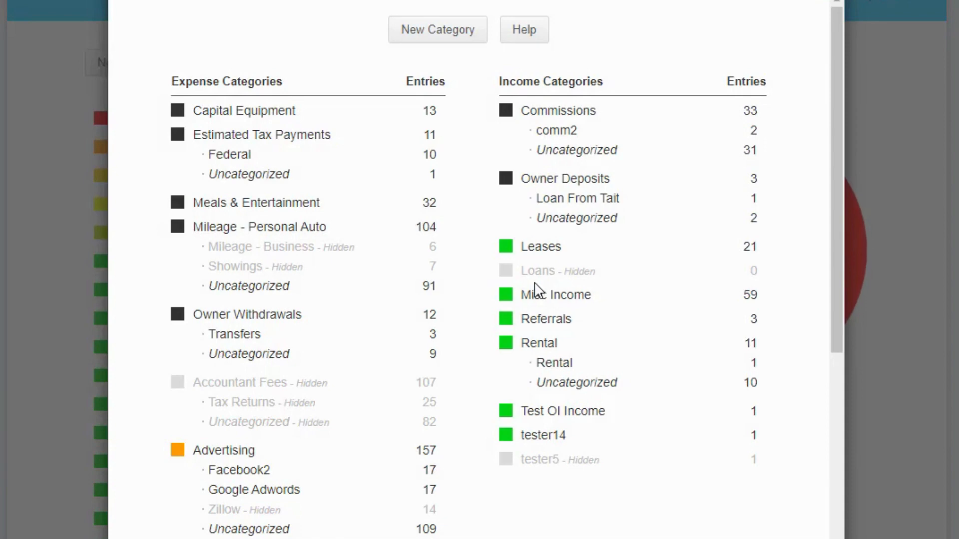
Step: Add an expense subcategory under the Agent Commissions parent, named with the agent's full name, and close the category editor
{"action": "left_click", "coordinate": [441, 35]}
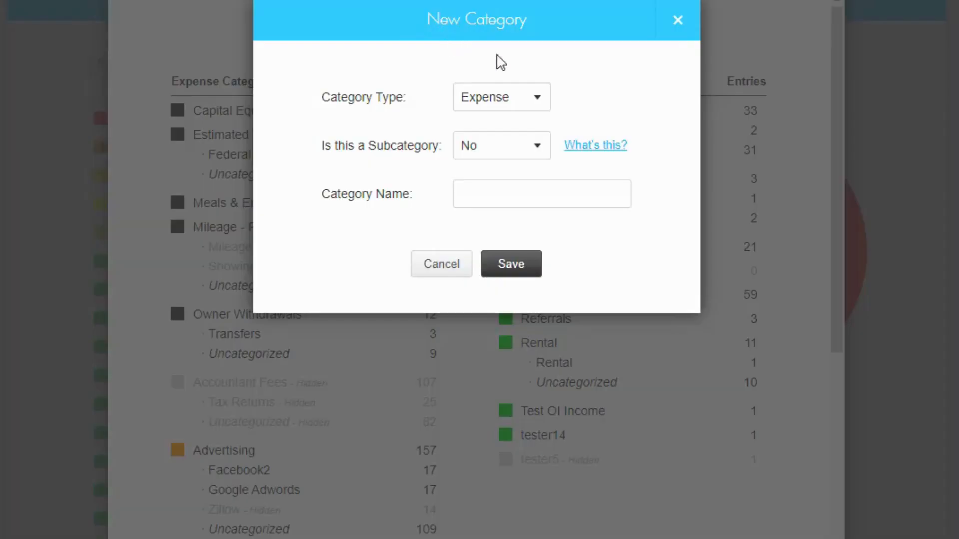
{"action": "left_click", "coordinate": [522, 153]}
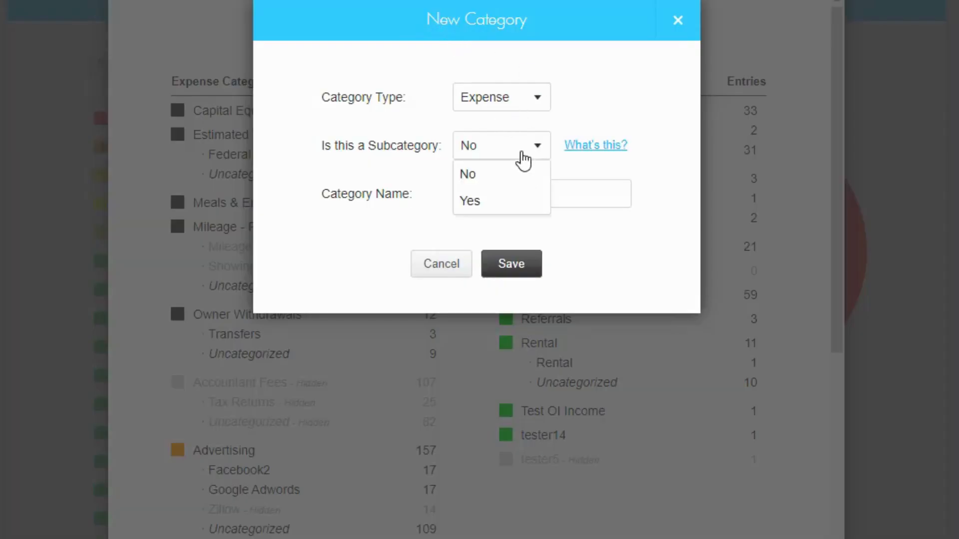
{"action": "left_click", "coordinate": [502, 202]}
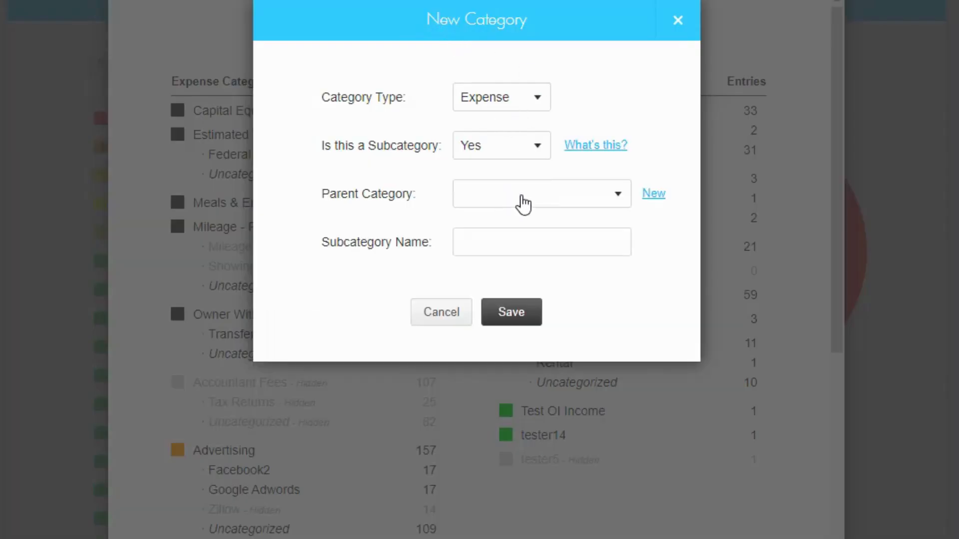
{"action": "left_click", "coordinate": [522, 202]}
{"action": "left_click", "coordinate": [570, 283]}
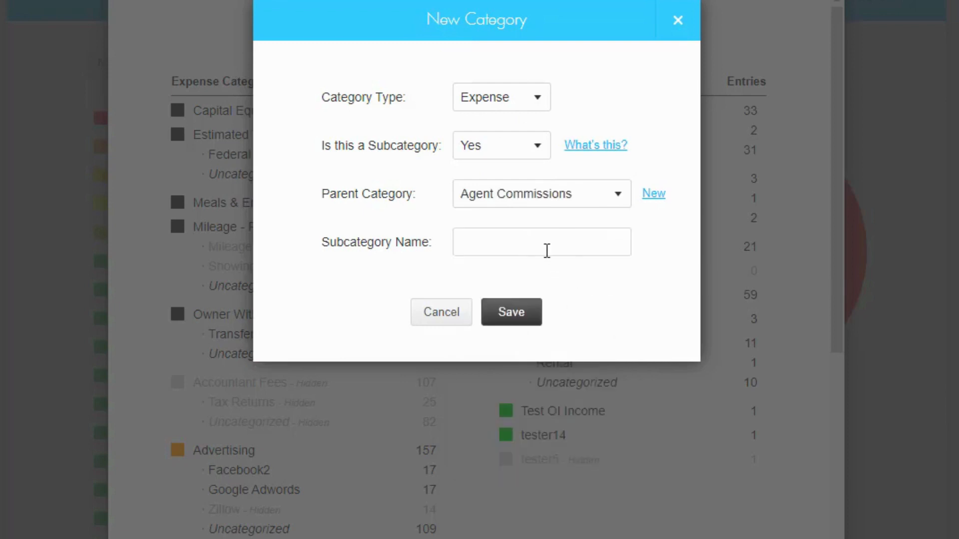
{"action": "left_click", "coordinate": [586, 239]}
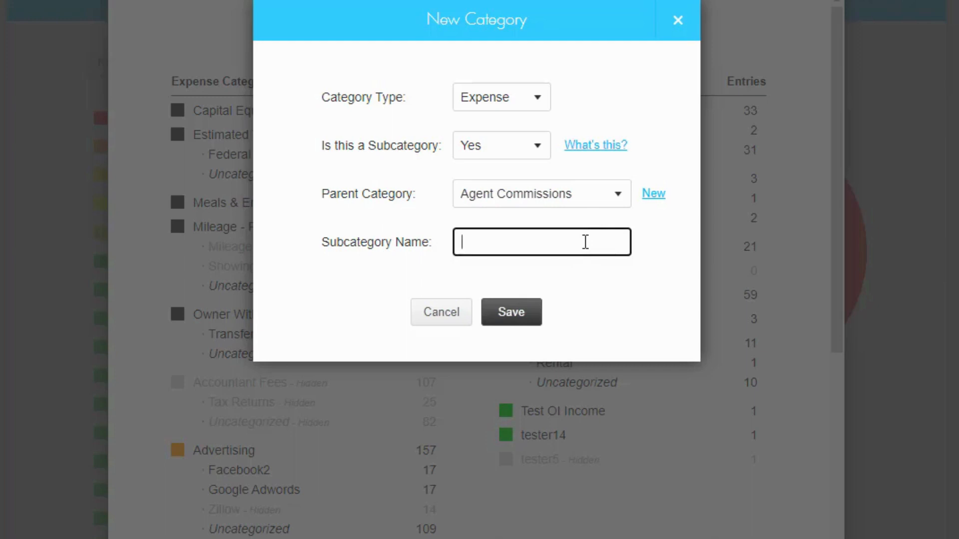
{"action": "type", "text": "Jane Williams"}
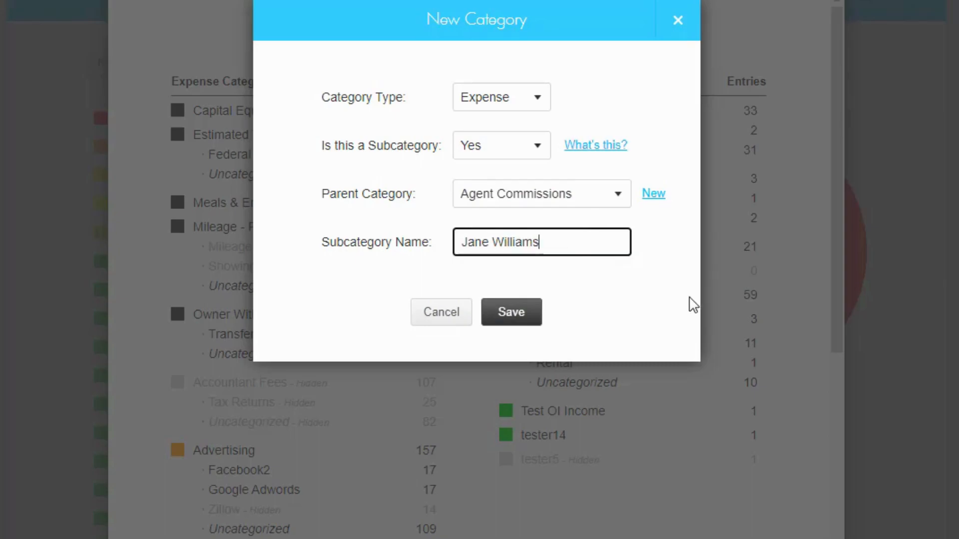
{"action": "left_click", "coordinate": [510, 315]}
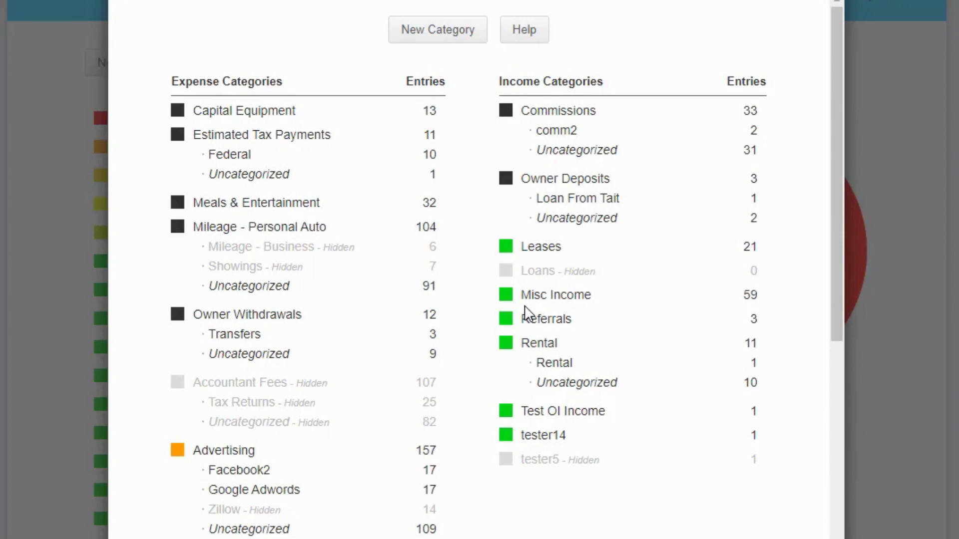
{"action": "left_click", "coordinate": [810, 1]}
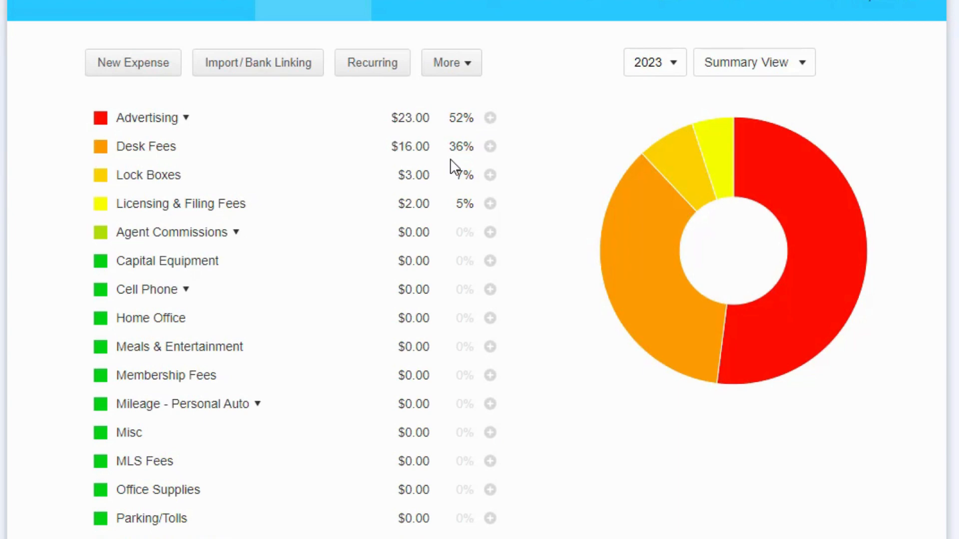
Step: Start a new Seller/Lessor sale with status Sold and fill in the seller's name, then continue
{"action": "left_click", "coordinate": [205, 9]}
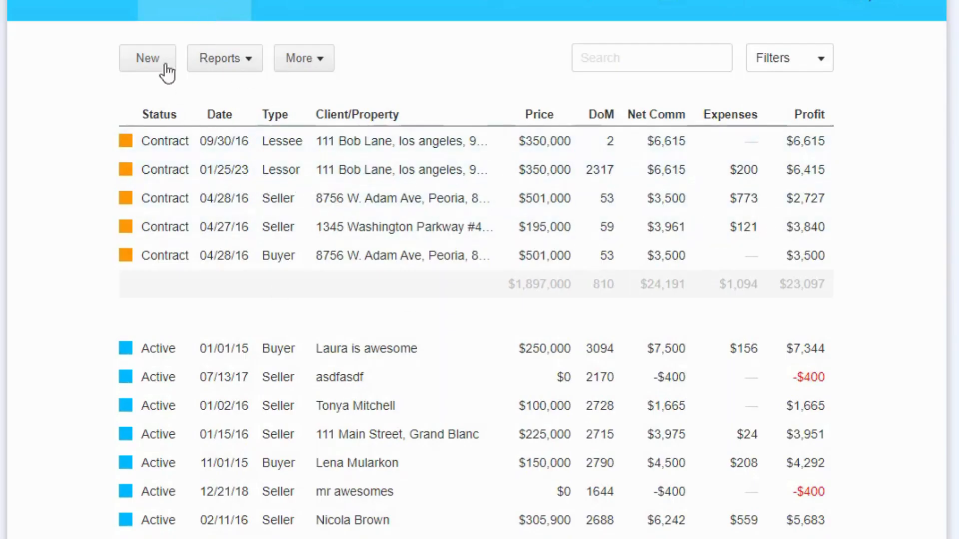
{"action": "left_click", "coordinate": [146, 62]}
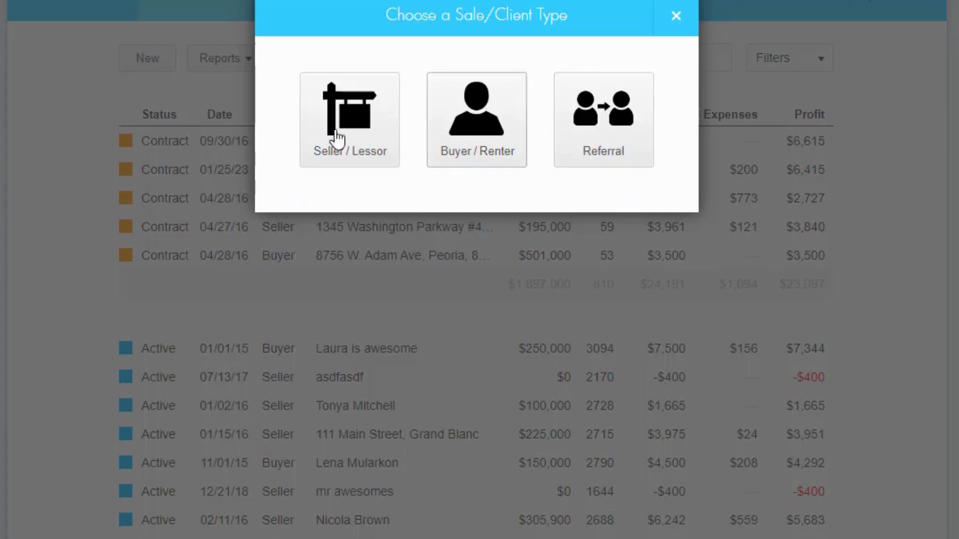
{"action": "left_click", "coordinate": [352, 149]}
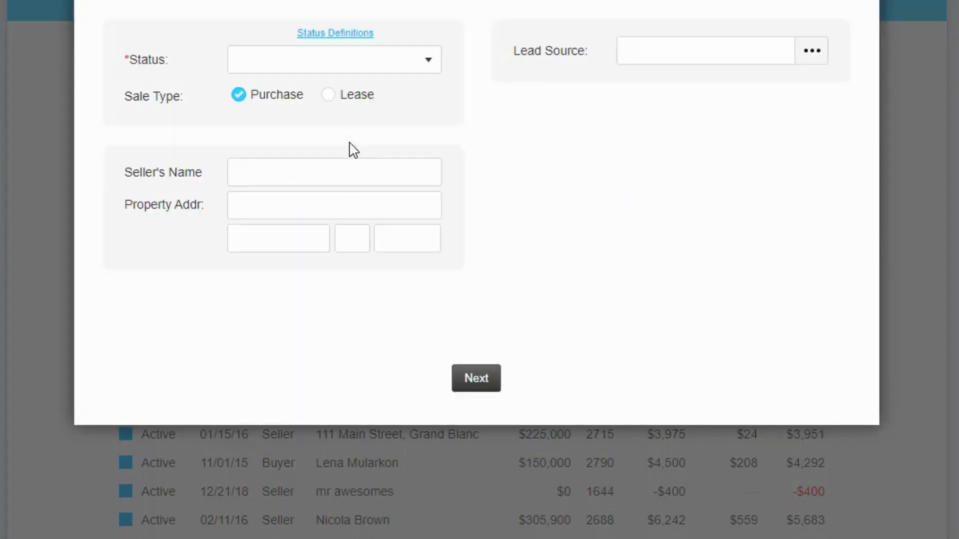
{"action": "left_click", "coordinate": [378, 65]}
{"action": "left_click", "coordinate": [296, 198]}
{"action": "left_click", "coordinate": [285, 179]}
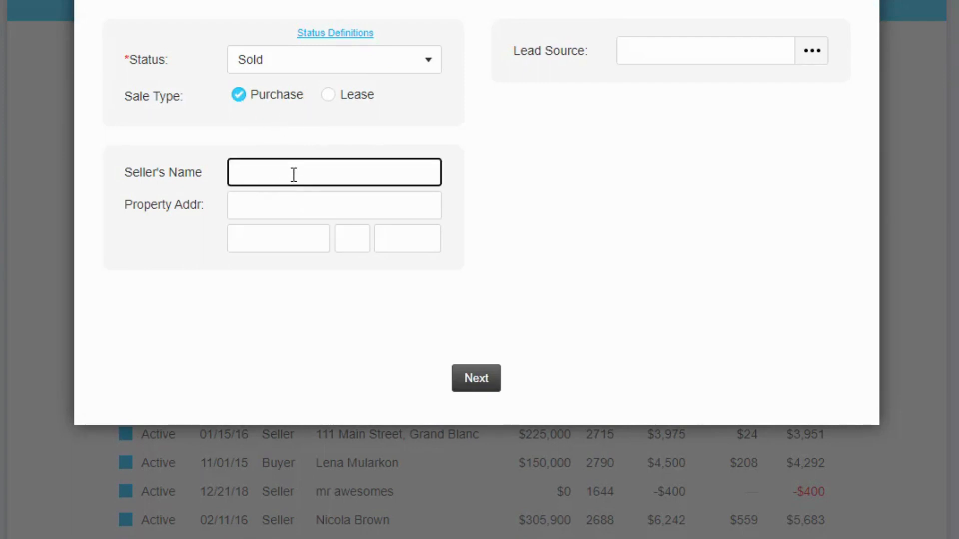
{"action": "type", "text": "Jonh"}
{"action": "key", "text": "BackSpace"}
{"action": "key", "text": "BackSpace"}
{"action": "type", "text": "hn Does"}
{"action": "left_click", "coordinate": [489, 380]}
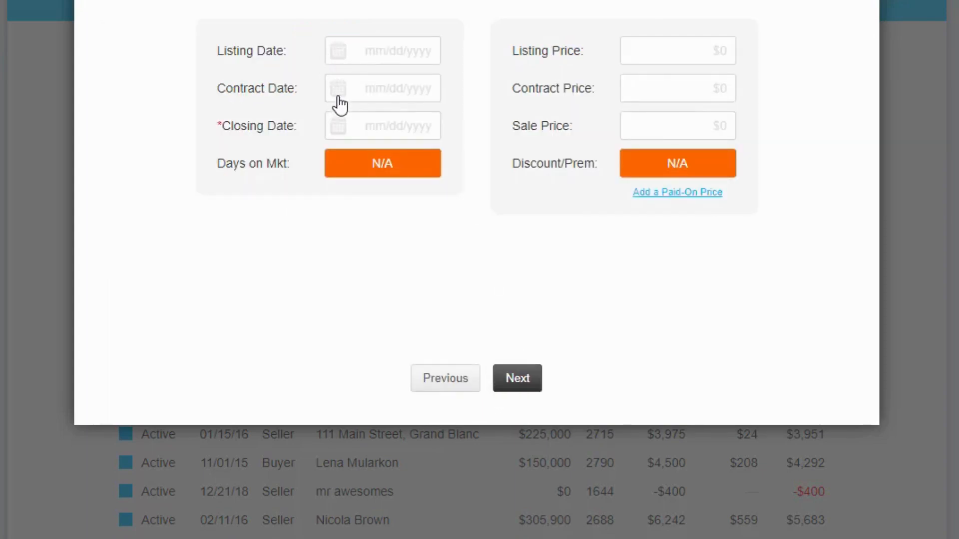
Step: Set the listing date to 4/1/2023, contract date to 6/1/2023, and closing date to 6/22/2023
{"action": "left_click", "coordinate": [355, 60]}
{"action": "left_click", "coordinate": [342, 84]}
{"action": "left_click", "coordinate": [343, 84]}
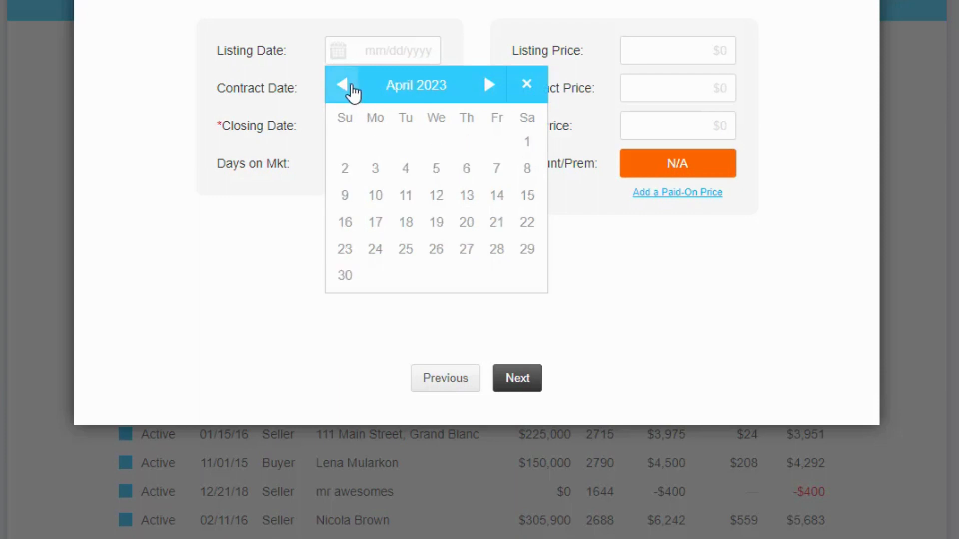
{"action": "left_click", "coordinate": [527, 141]}
{"action": "left_click", "coordinate": [353, 96]}
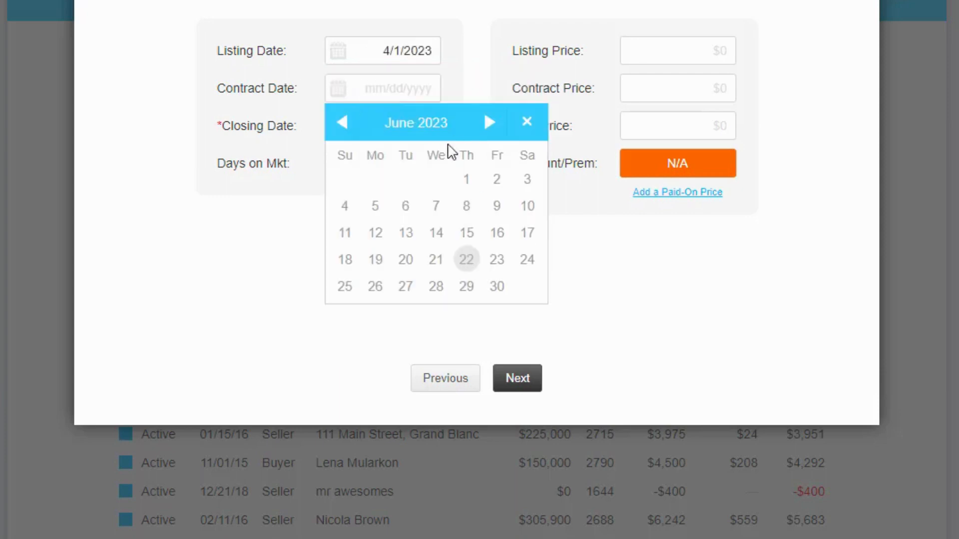
{"action": "left_click", "coordinate": [466, 179]}
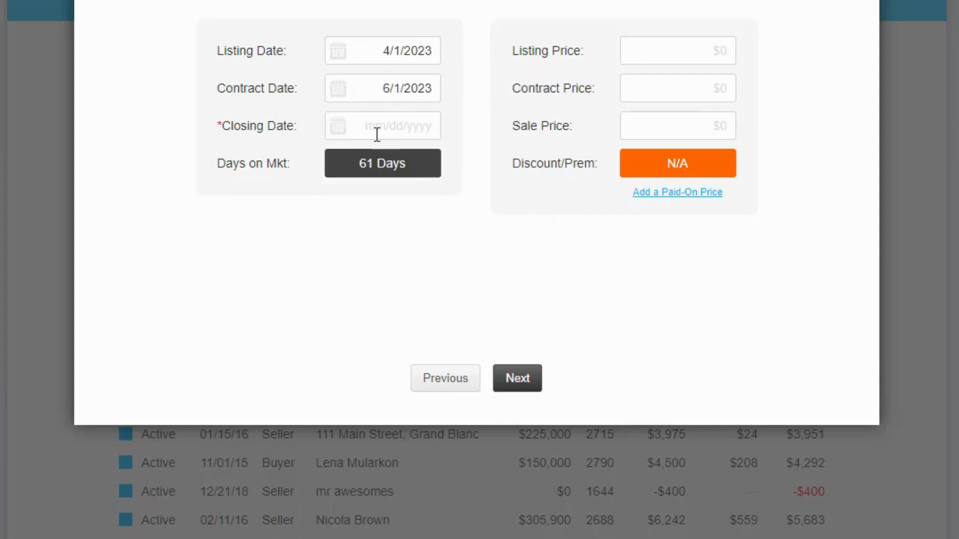
{"action": "left_click", "coordinate": [350, 133]}
{"action": "left_click", "coordinate": [466, 297]}
Step: Enter $250,000 as the listing, contract, and sale price, then continue to the commission page
{"action": "left_click", "coordinate": [691, 51]}
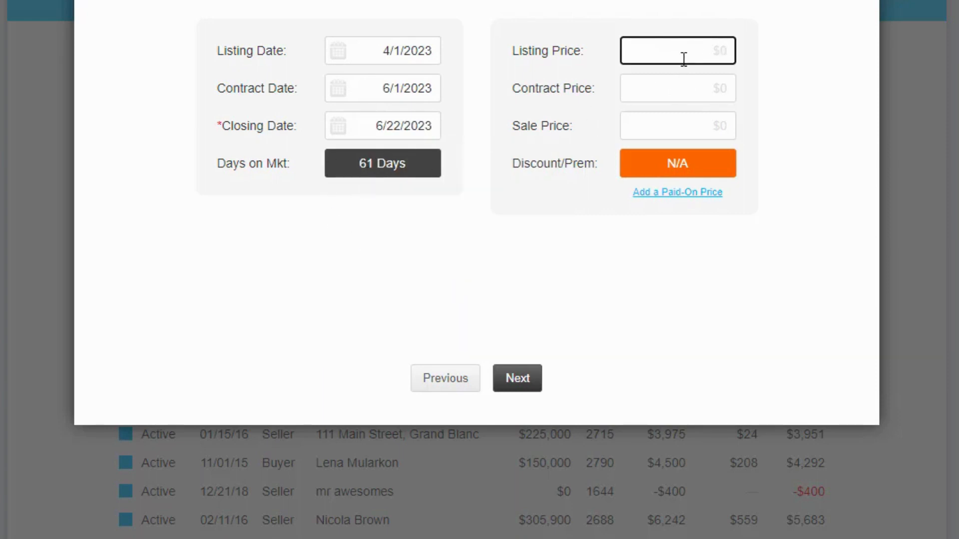
{"action": "type", "text": "250,000"}
{"action": "key", "text": "Tab"}
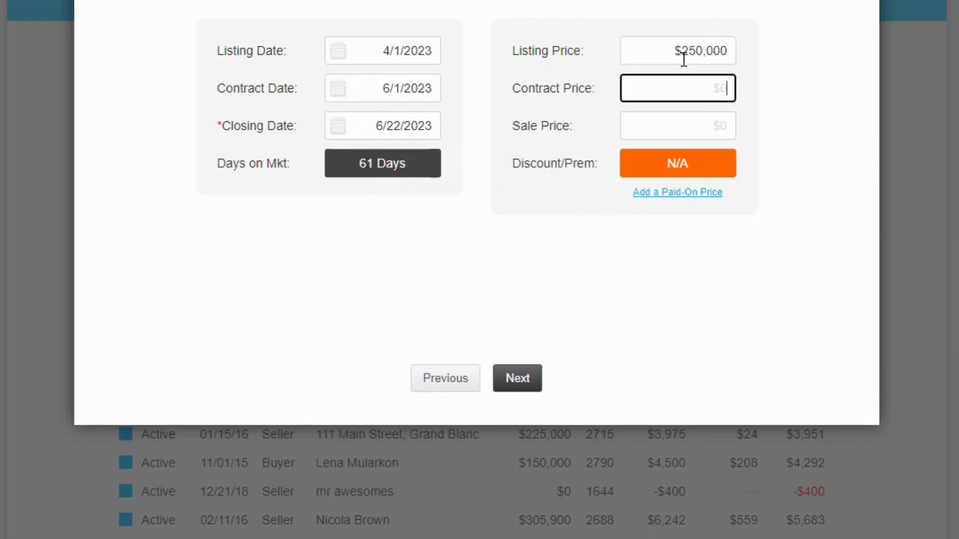
{"action": "type", "text": "250000"}
{"action": "key", "text": "Tab"}
{"action": "type", "text": "250000"}
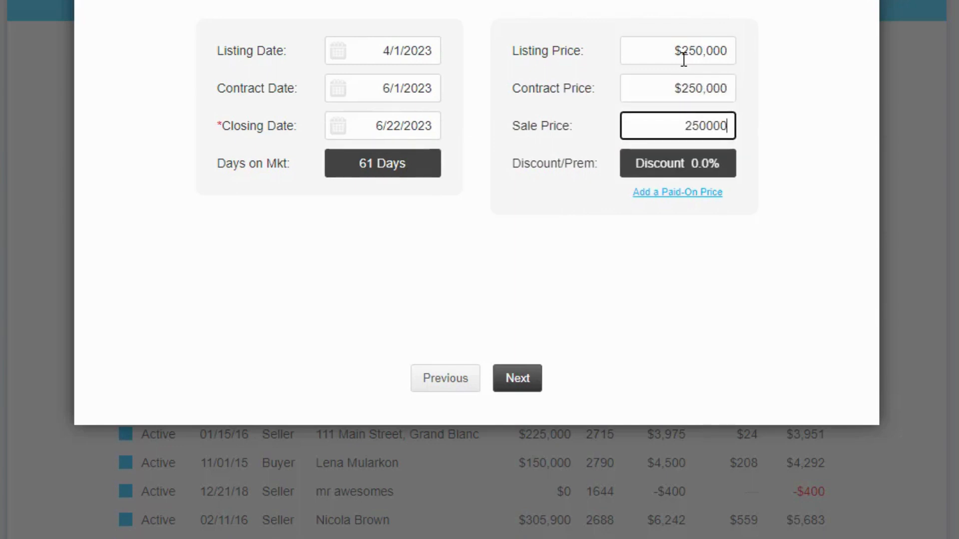
{"action": "key", "text": "Tab"}
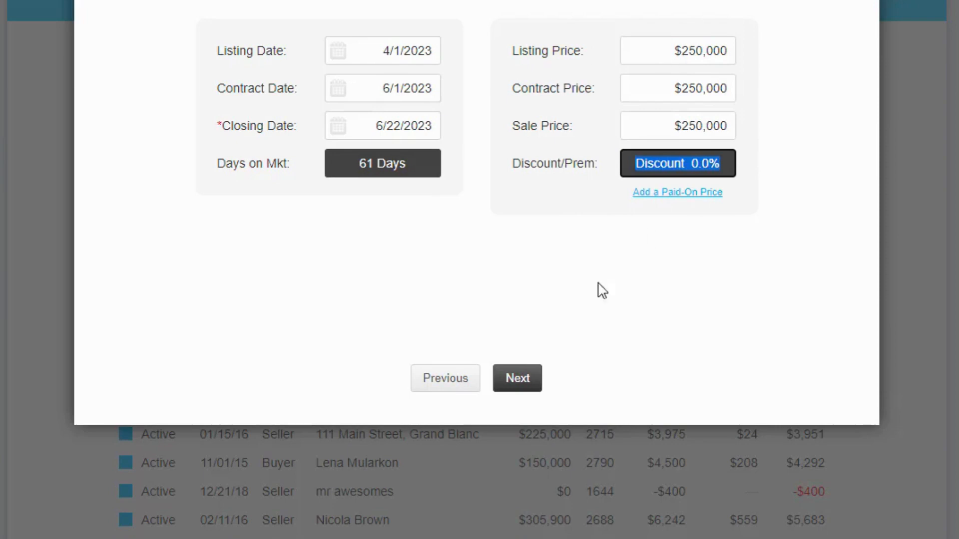
{"action": "left_click", "coordinate": [525, 381]}
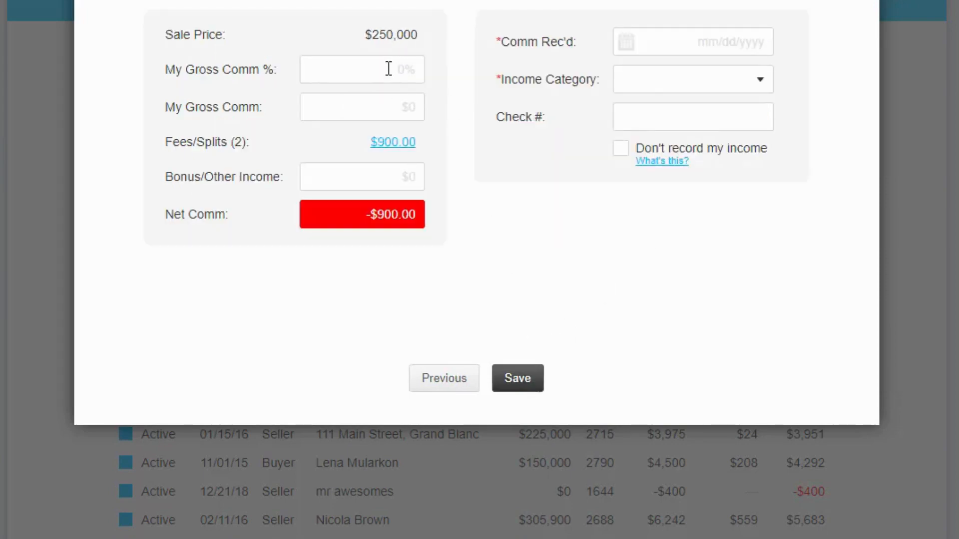
Step: Set the gross commission to 6% and the commission received date to 6/22/2023
{"action": "left_click", "coordinate": [387, 70]}
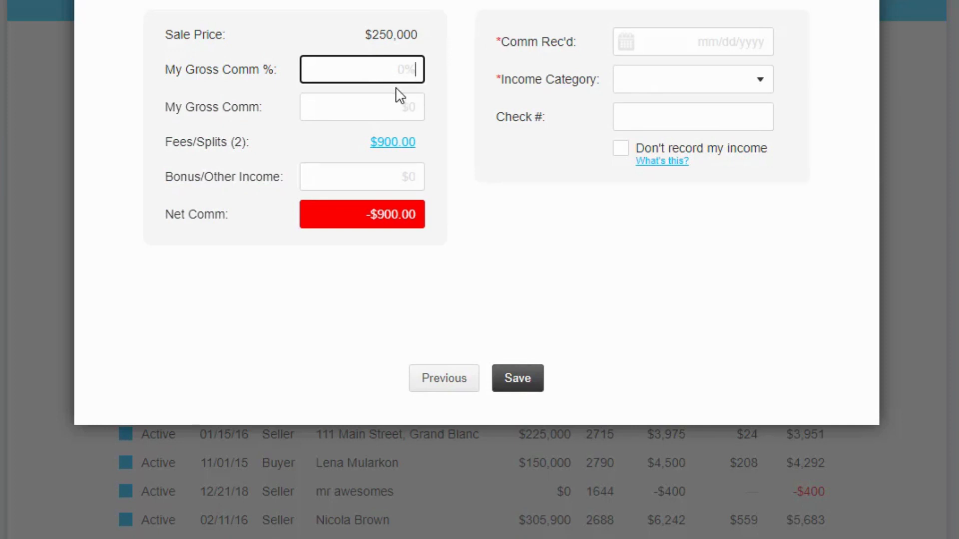
{"action": "type", "text": "6"}
{"action": "key", "text": "Tab"}
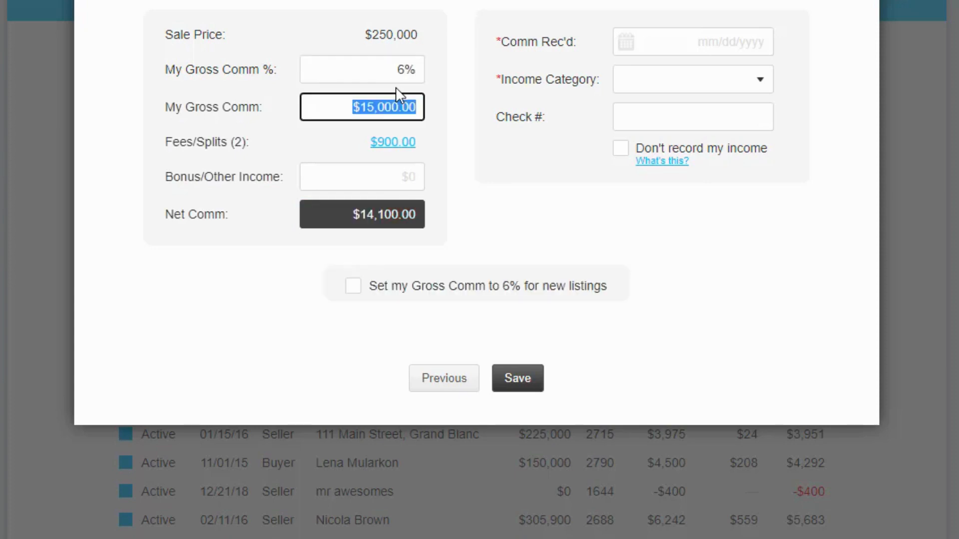
{"action": "left_click", "coordinate": [485, 181]}
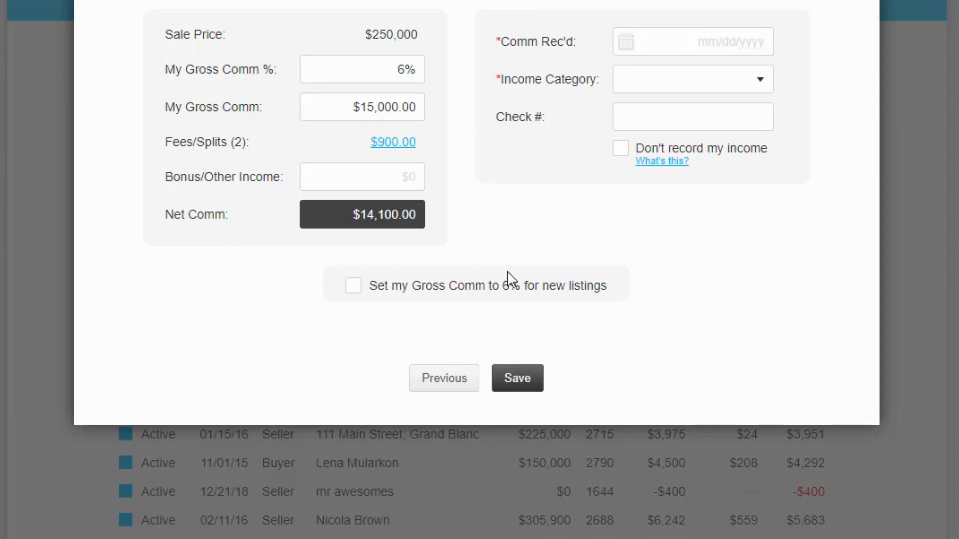
{"action": "left_click", "coordinate": [624, 47]}
{"action": "left_click", "coordinate": [755, 214]}
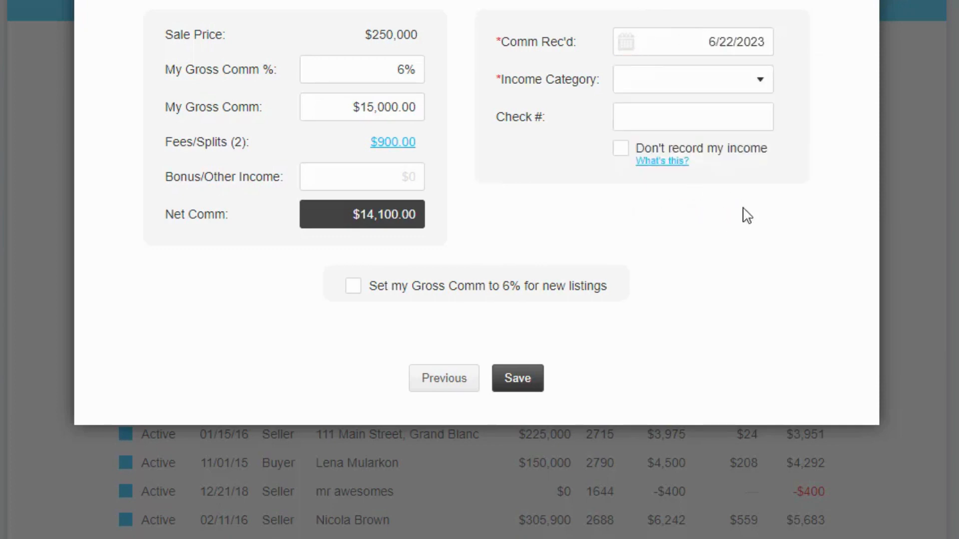
Step: Choose Commissions – Uncategorized as the income category and save the sale
{"action": "left_click", "coordinate": [722, 89]}
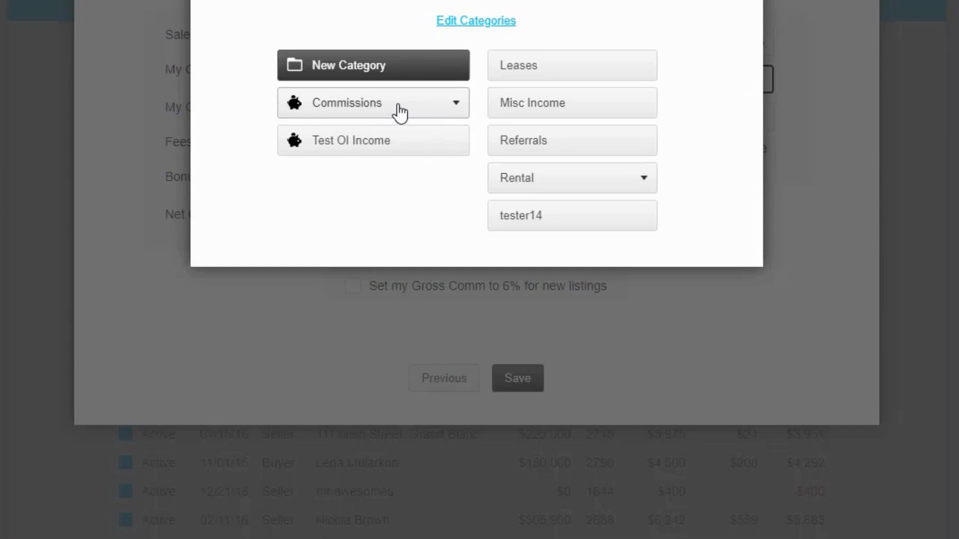
{"action": "left_click", "coordinate": [414, 119]}
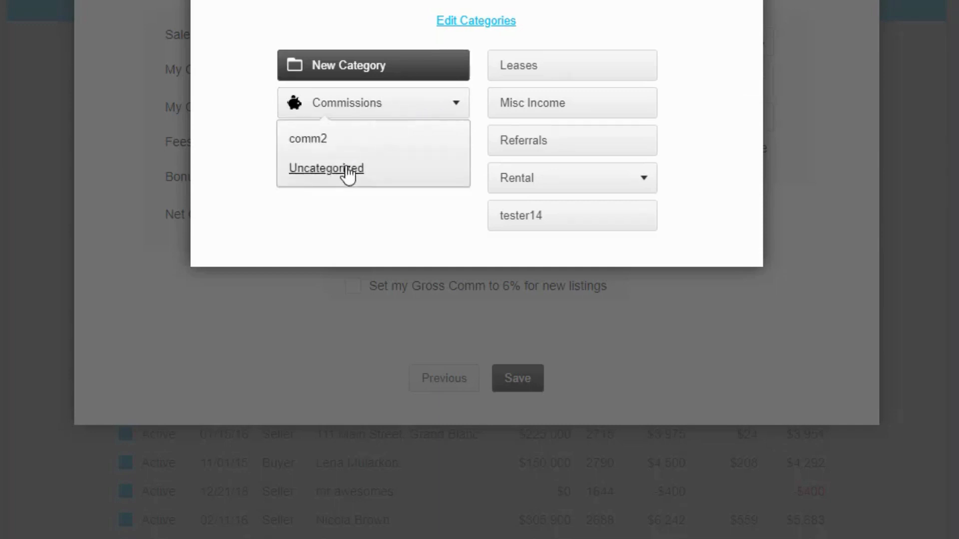
{"action": "left_click", "coordinate": [361, 116]}
{"action": "left_click", "coordinate": [362, 114]}
{"action": "left_click", "coordinate": [336, 167]}
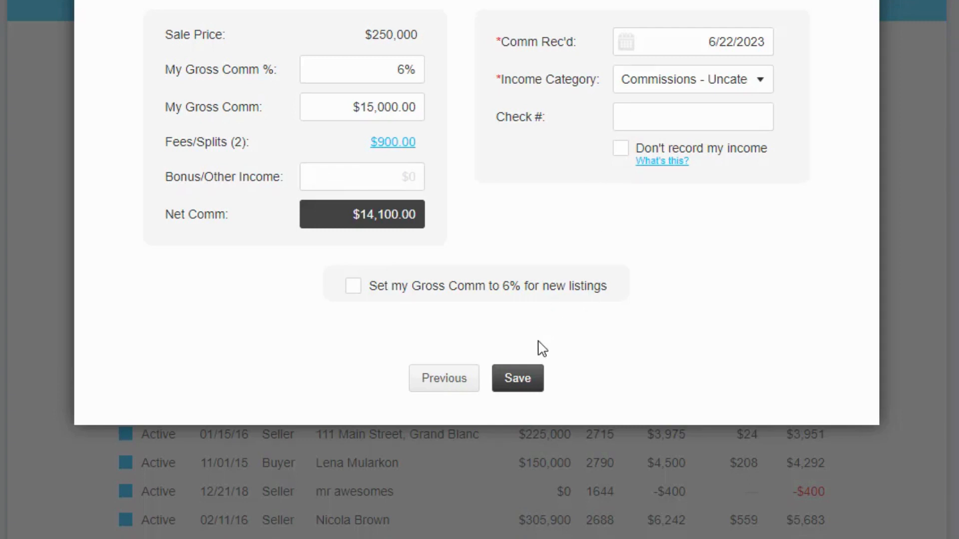
{"action": "left_click", "coordinate": [528, 392]}
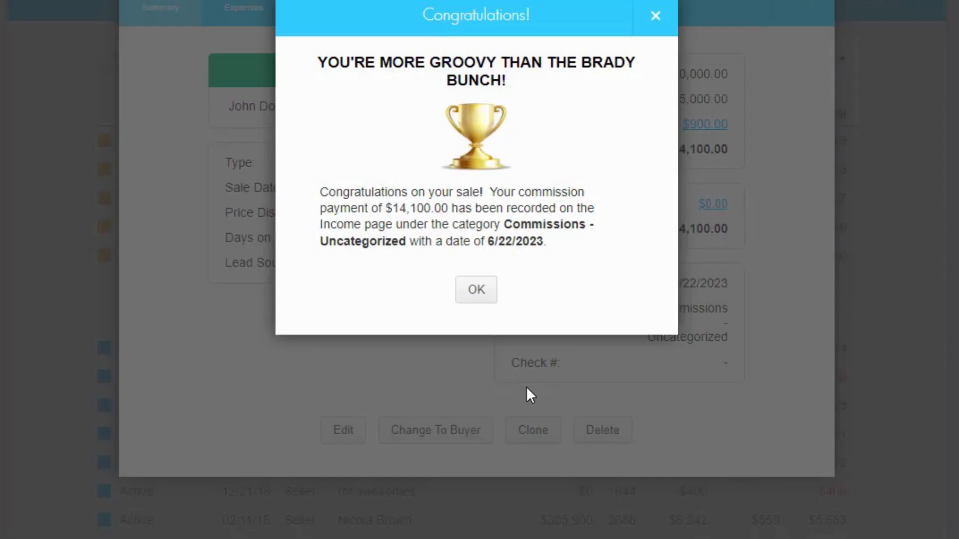
{"action": "left_click", "coordinate": [469, 295]}
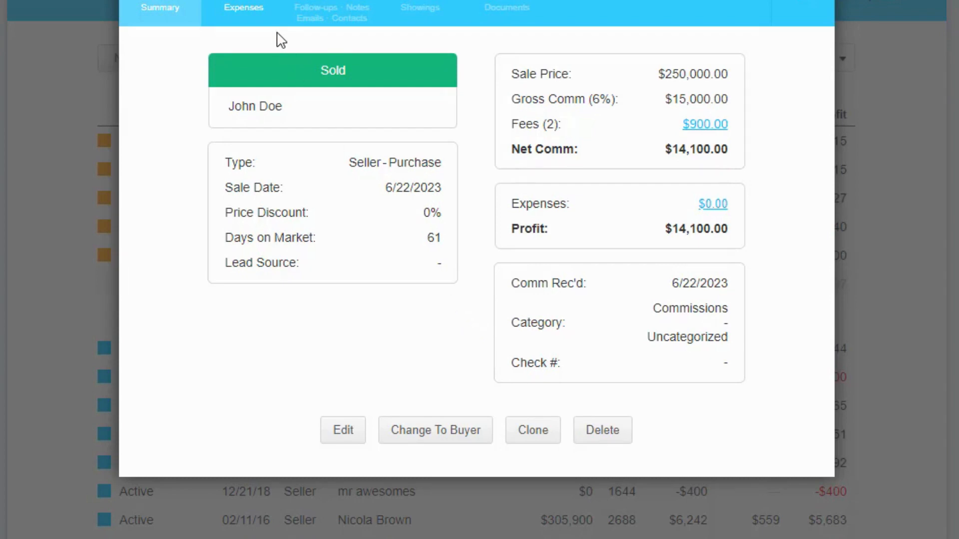
{"action": "left_click", "coordinate": [256, 9]}
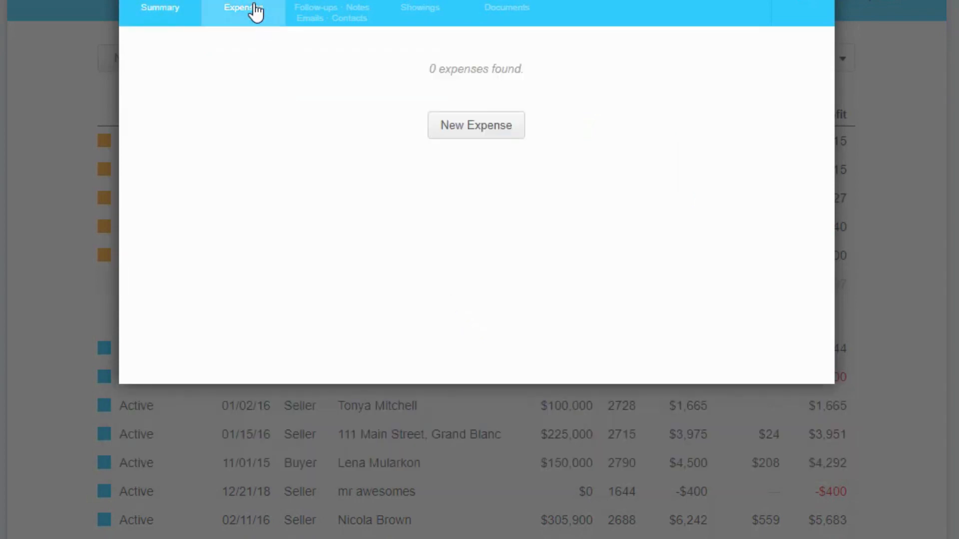
{"action": "left_click", "coordinate": [471, 132]}
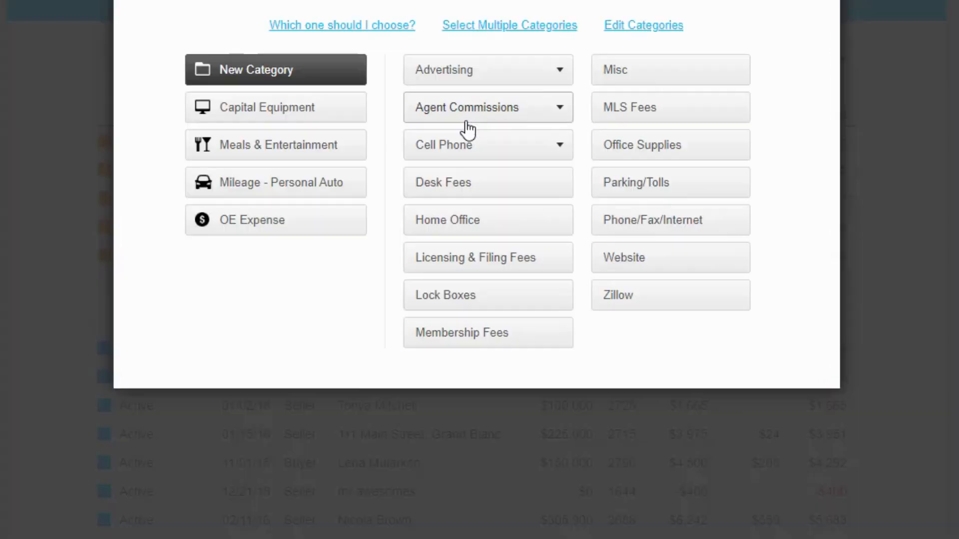
{"action": "left_click", "coordinate": [825, 2]}
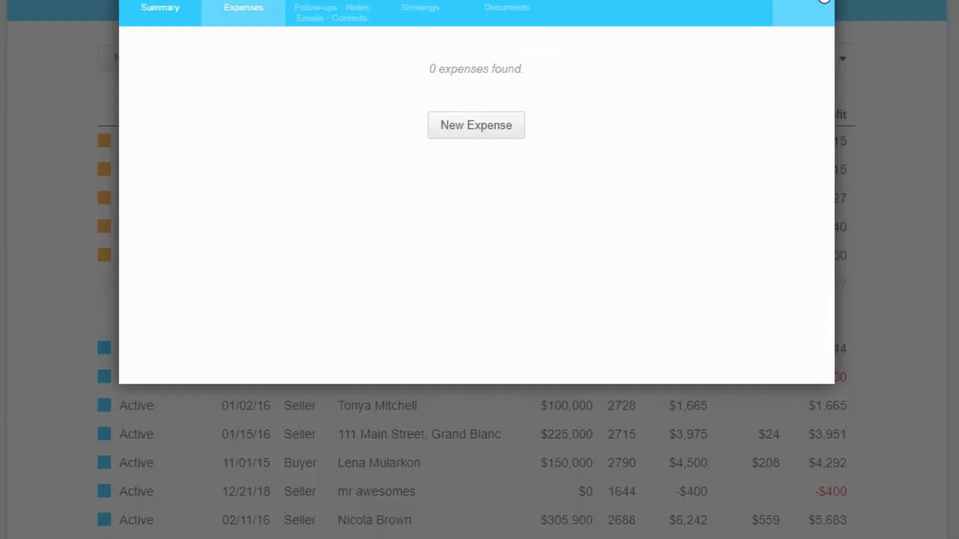
{"action": "left_click", "coordinate": [824, 2]}
{"action": "left_click", "coordinate": [317, 11]}
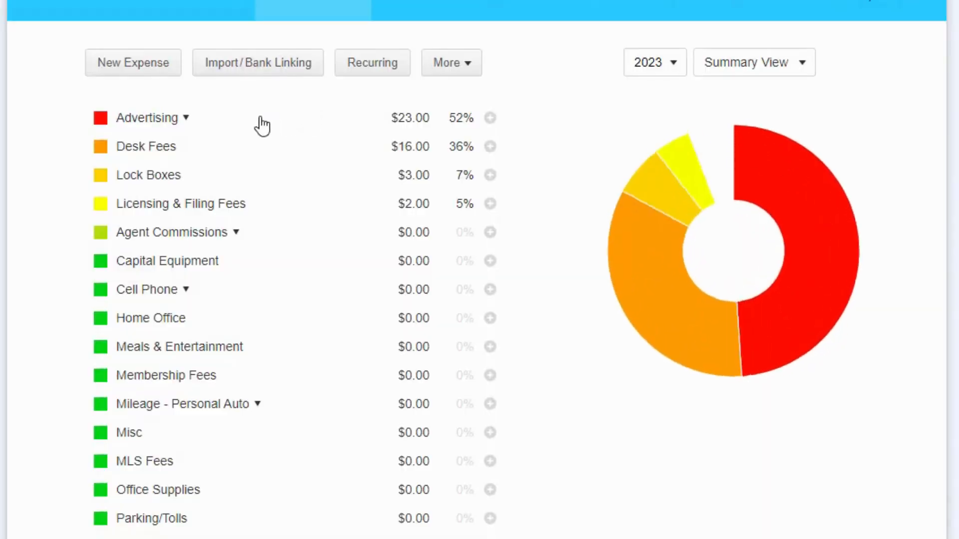
{"action": "left_click", "coordinate": [149, 74]}
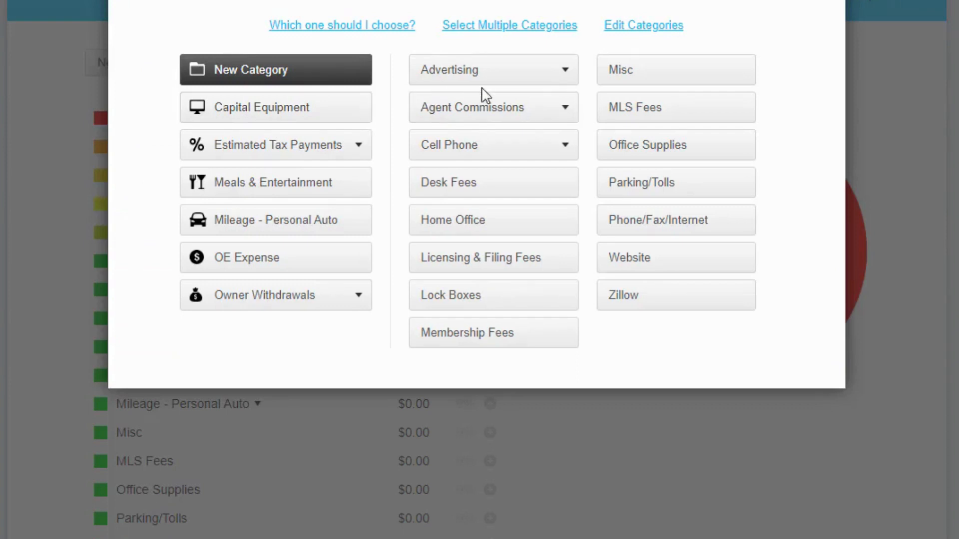
{"action": "left_click", "coordinate": [566, 113]}
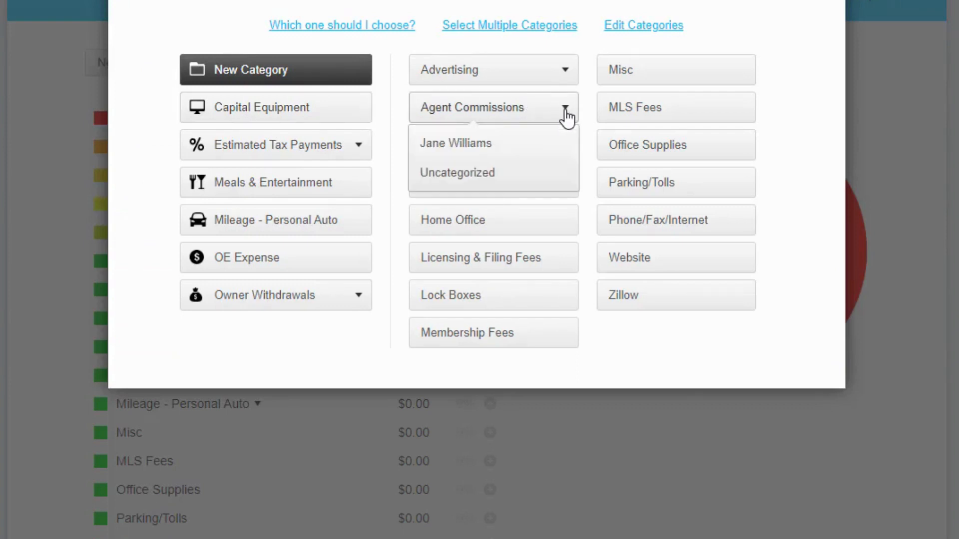
{"action": "left_click", "coordinate": [465, 148]}
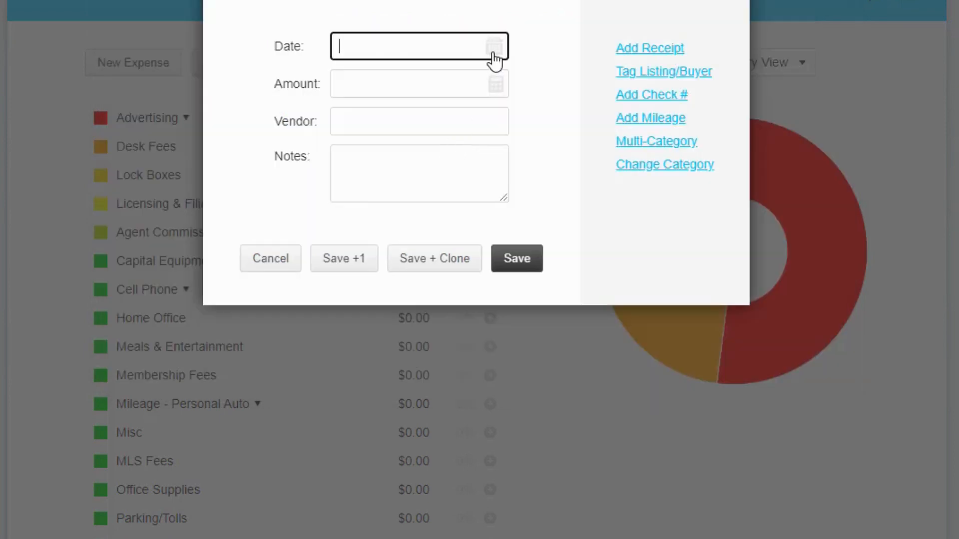
{"action": "left_click", "coordinate": [493, 59]}
{"action": "left_click", "coordinate": [472, 216]}
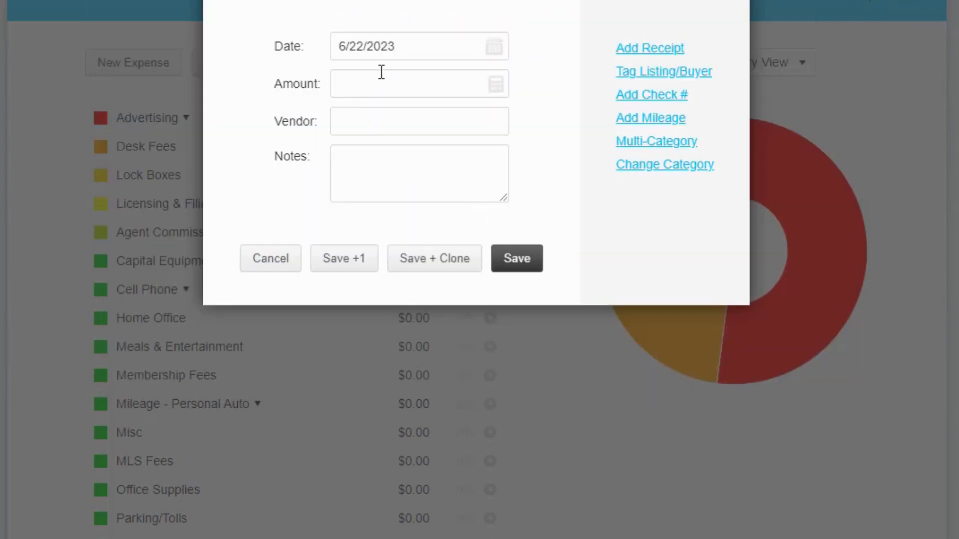
Step: Enter an amount of $1,500, leave the vendor blank, and save the expense
{"action": "left_click", "coordinate": [374, 84]}
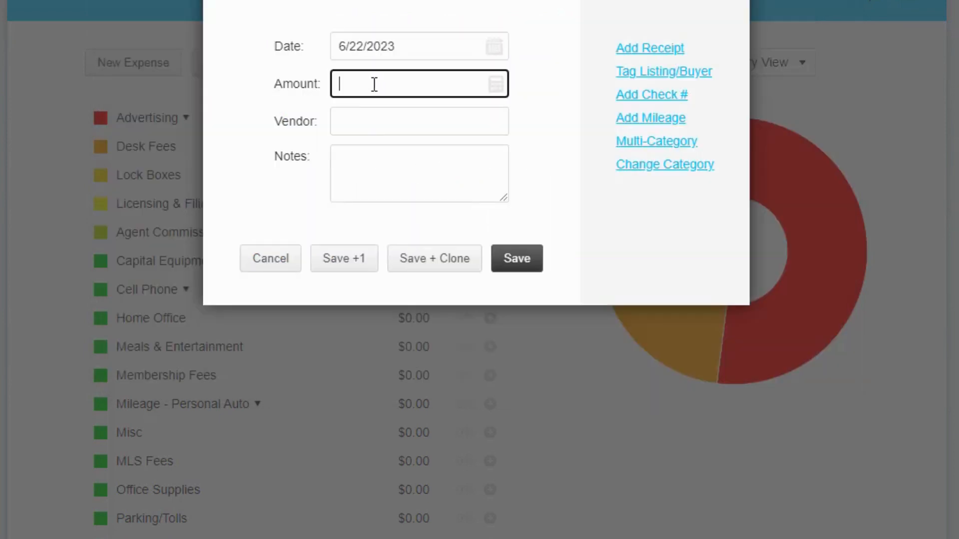
{"action": "left_click", "coordinate": [415, 119]}
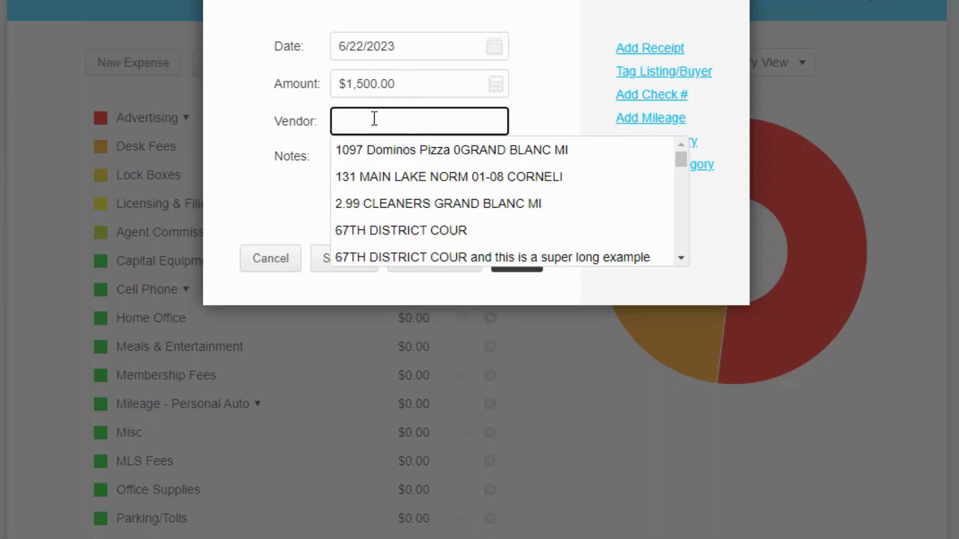
{"action": "type", "text": "Ja"}
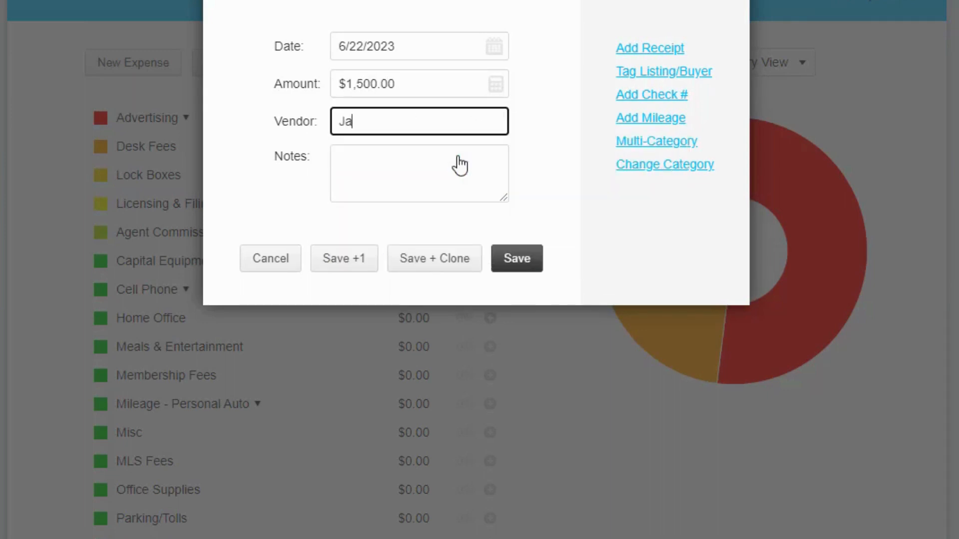
{"action": "key", "text": "BackSpace"}
{"action": "key", "text": "BackSpace"}
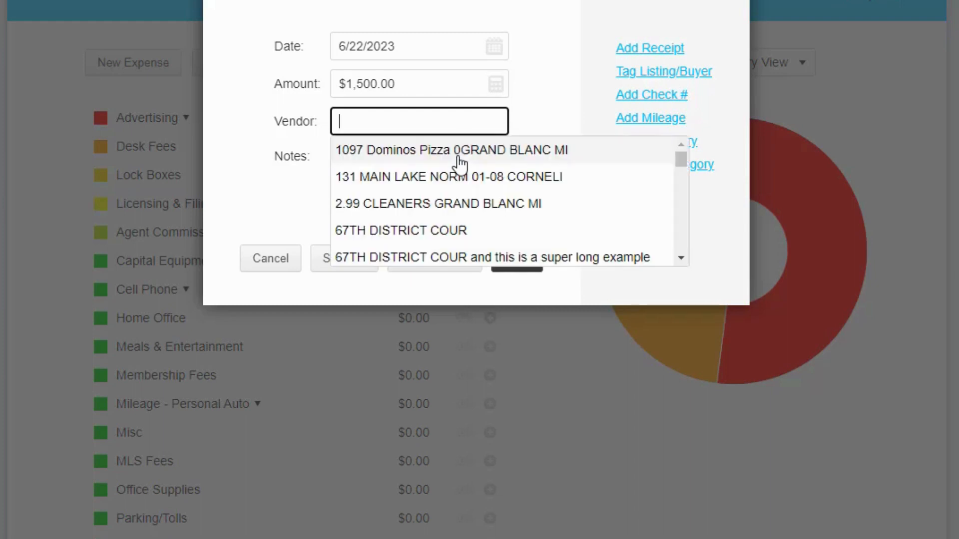
{"action": "left_click", "coordinate": [574, 96]}
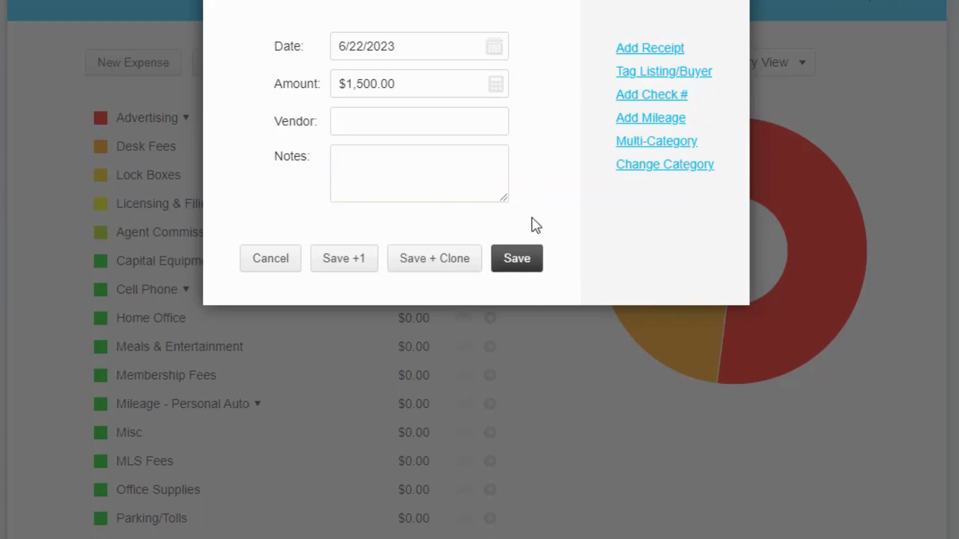
{"action": "left_click", "coordinate": [525, 271]}
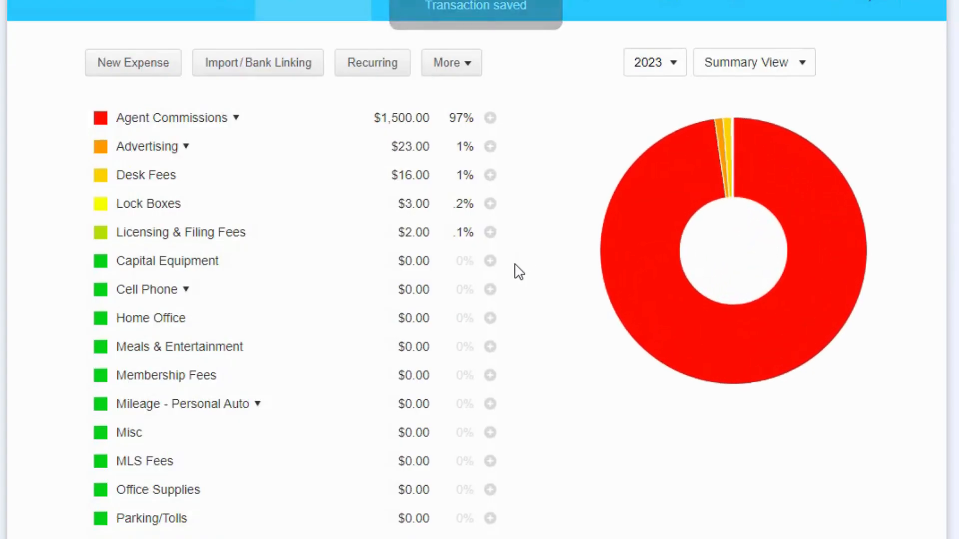
Step: Tag the Jane Williams commission expense to the John Doe listing and save it
{"action": "left_click", "coordinate": [185, 122]}
{"action": "left_click", "coordinate": [219, 146]}
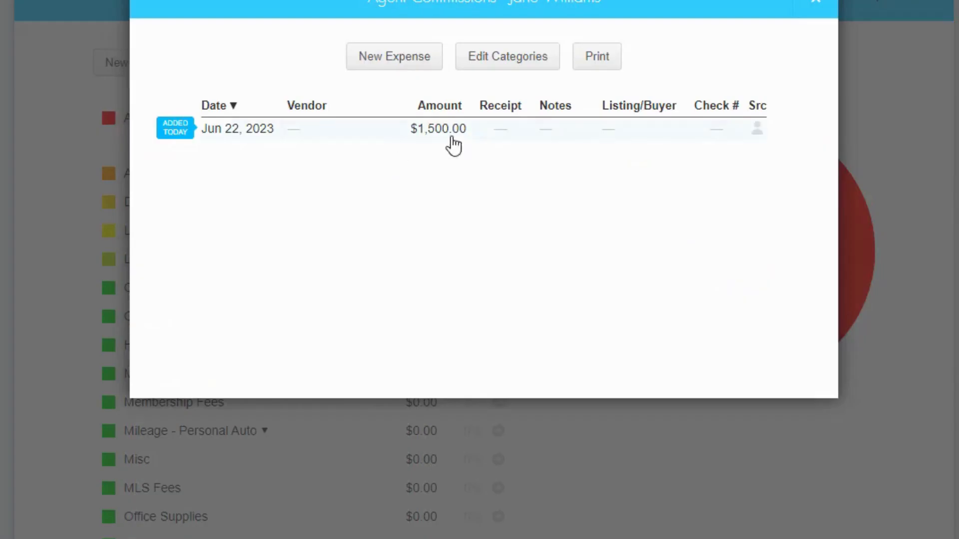
{"action": "left_click", "coordinate": [452, 139]}
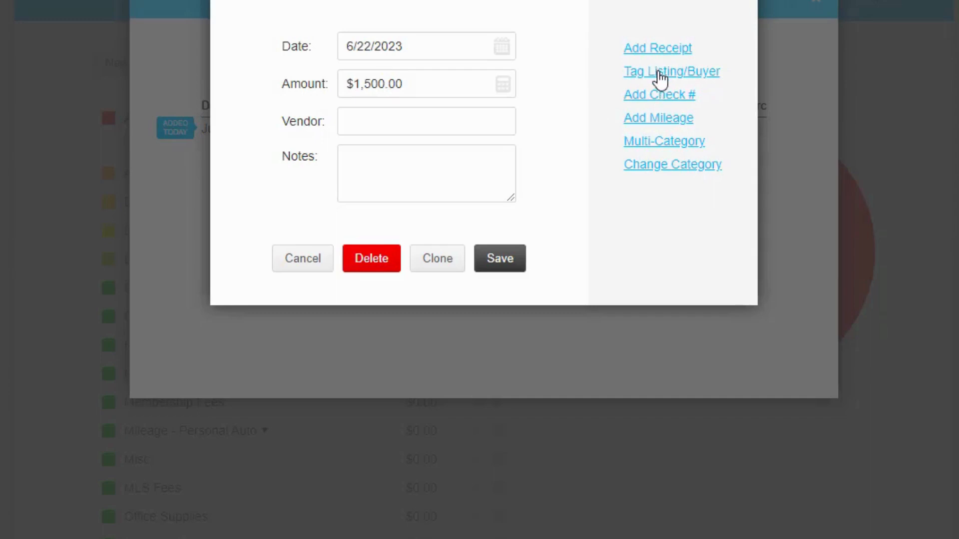
{"action": "left_click", "coordinate": [660, 75]}
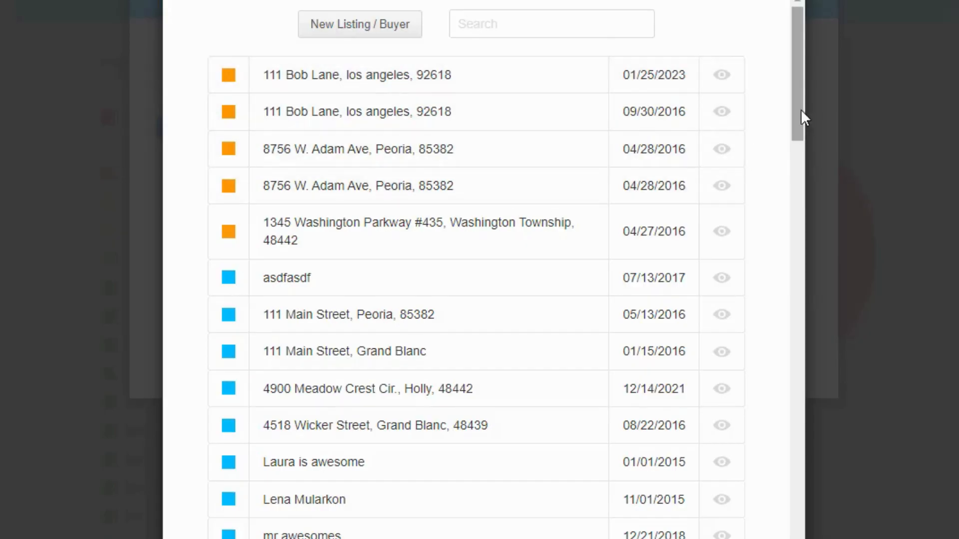
{"action": "left_click_drag", "start_coordinate": [800, 109], "coordinate": [777, 323]}
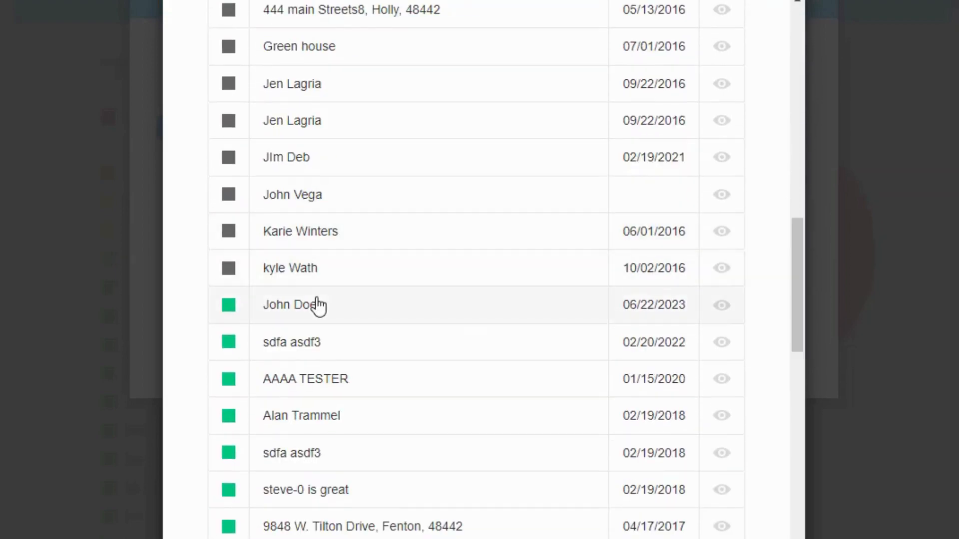
{"action": "left_click", "coordinate": [317, 306]}
{"action": "left_click", "coordinate": [496, 302]}
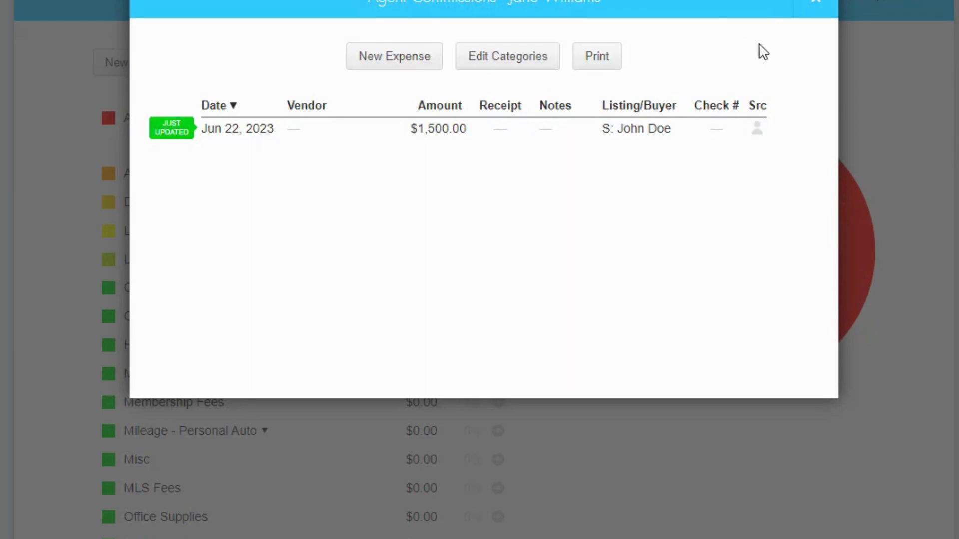
{"action": "left_click", "coordinate": [809, 9]}
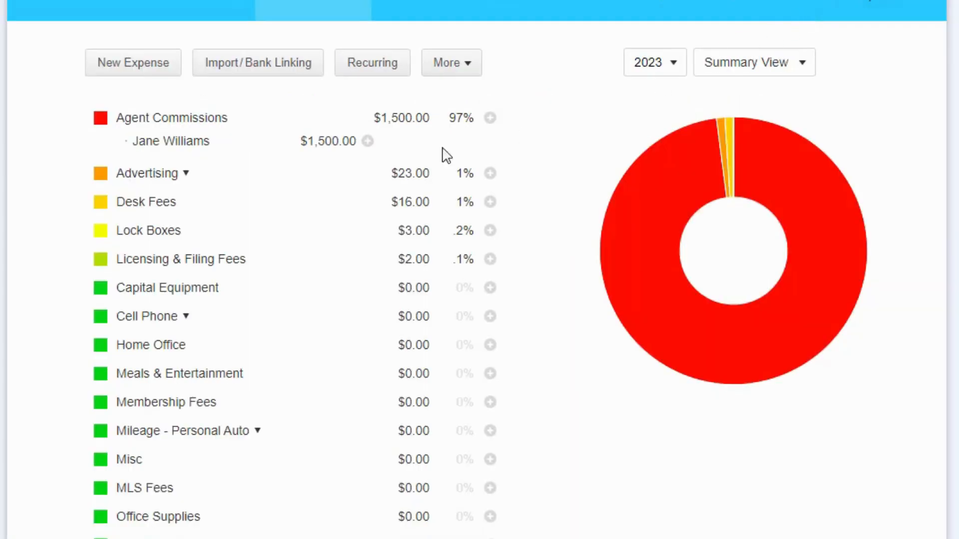
Step: Open the tagged Jane Williams expense and view its linked John Doe listing summary
{"action": "left_click", "coordinate": [193, 149]}
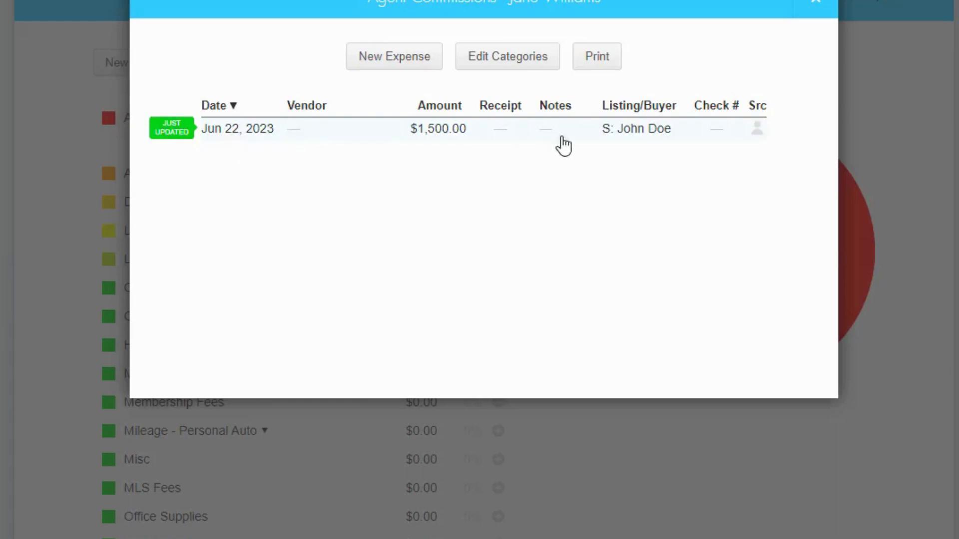
{"action": "left_click", "coordinate": [392, 138]}
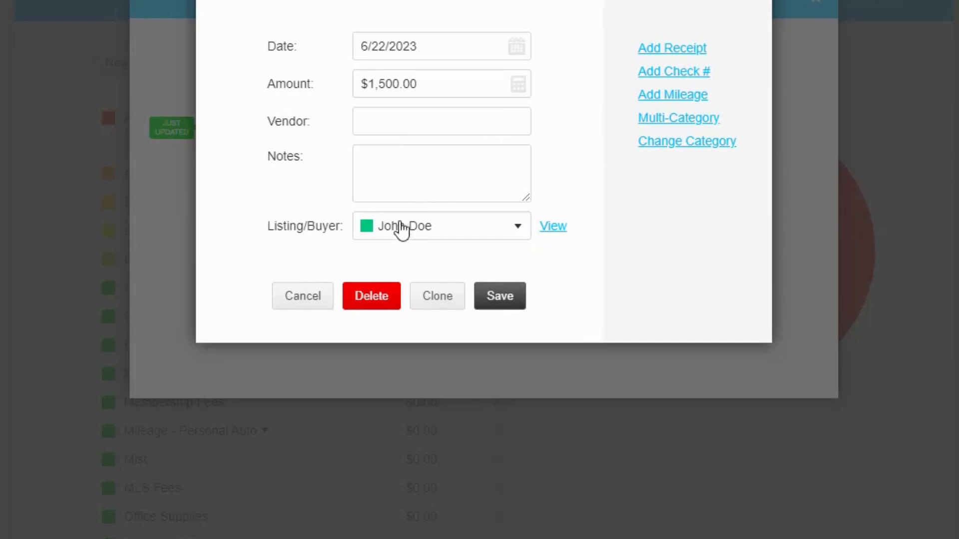
{"action": "left_click", "coordinate": [553, 227]}
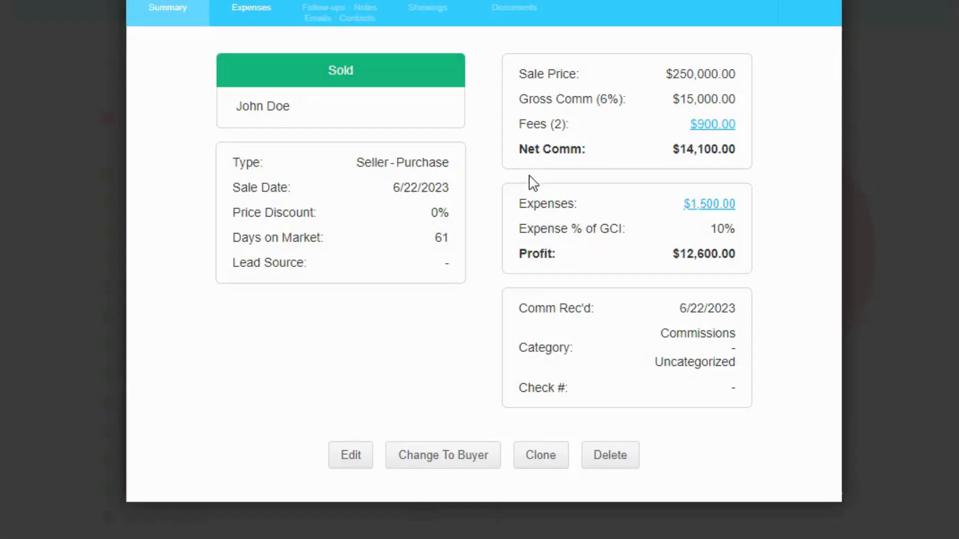
{"action": "left_click", "coordinate": [802, 5]}
{"action": "left_click", "coordinate": [816, 7]}
{"action": "left_click", "coordinate": [816, 7]}
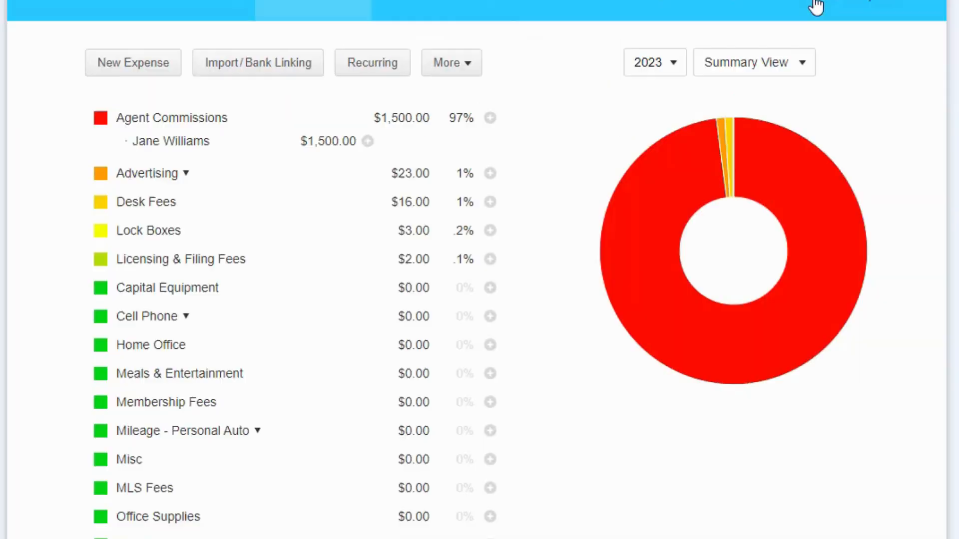
Step: Open the John Doe listing's expenses and expand the Agent Commissions breakdown
{"action": "left_click", "coordinate": [228, 18]}
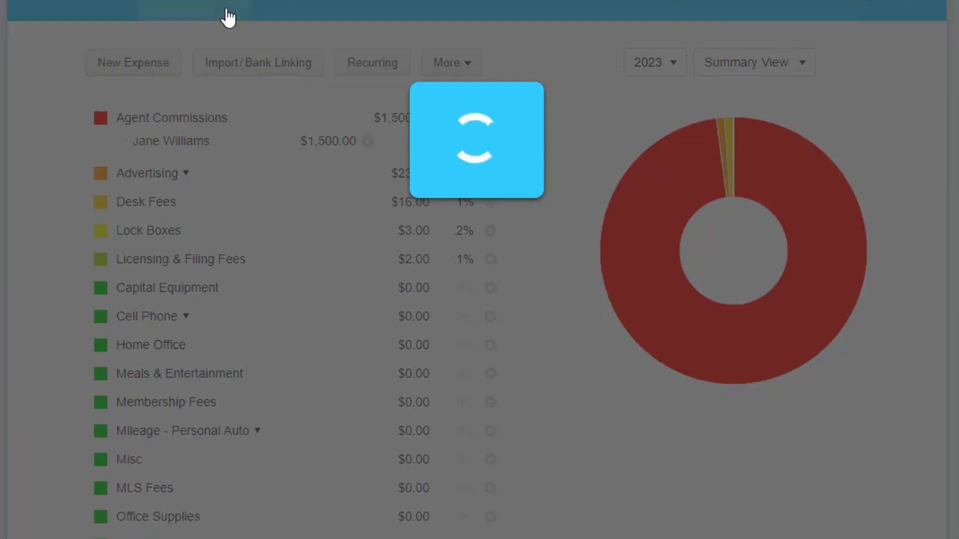
{"action": "scroll", "coordinate": [315, 307], "scroll_direction": "down", "scroll_amount": 15}
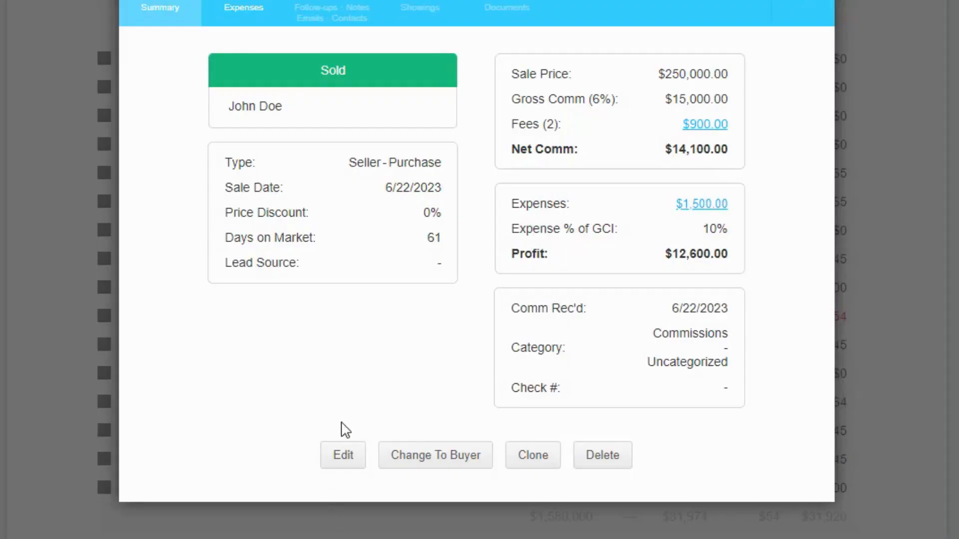
{"action": "left_click", "coordinate": [252, 4]}
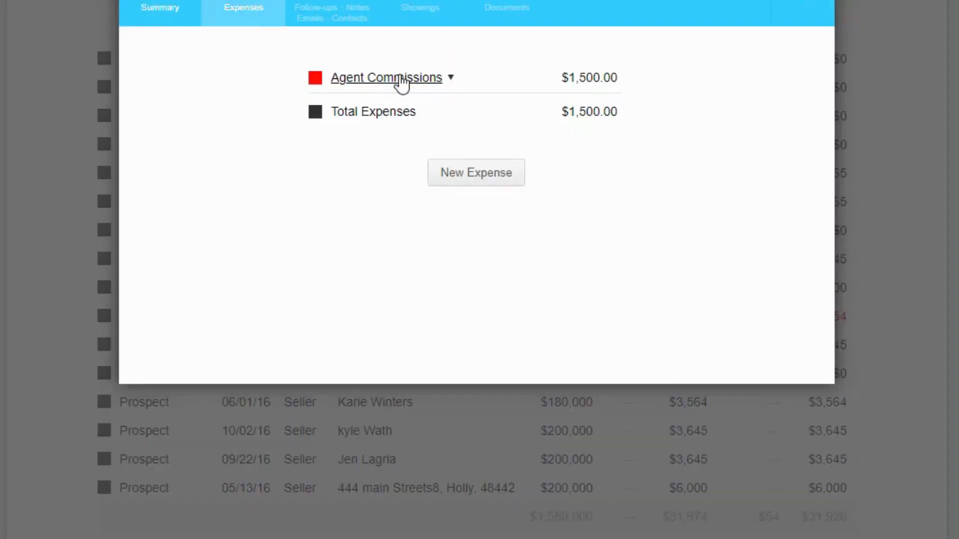
{"action": "left_click", "coordinate": [449, 84]}
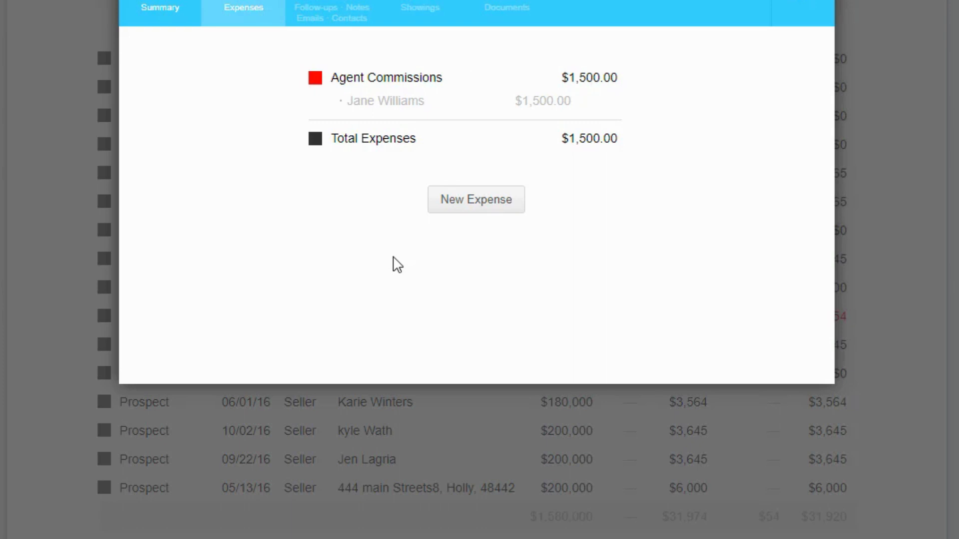
{"action": "left_click", "coordinate": [457, 205]}
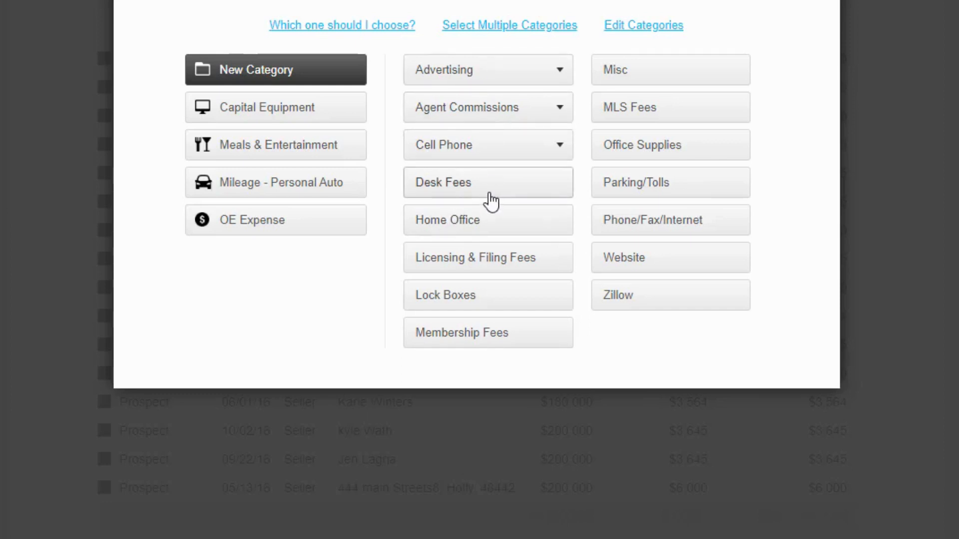
{"action": "left_click", "coordinate": [791, 2]}
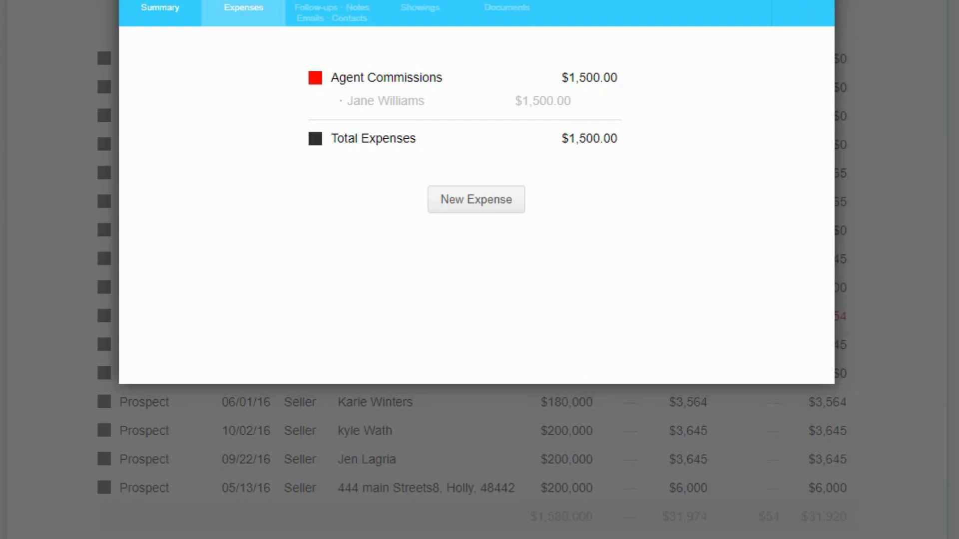
{"action": "left_click", "coordinate": [804, 14]}
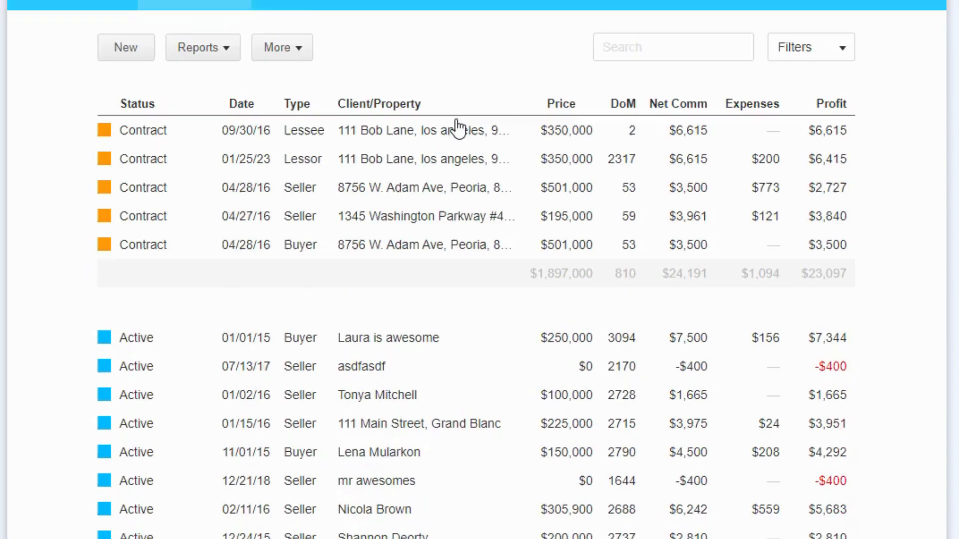
Step: Review the Expenses page and expand the Agent Commissions breakdown in the profit report
{"action": "left_click", "coordinate": [304, 4]}
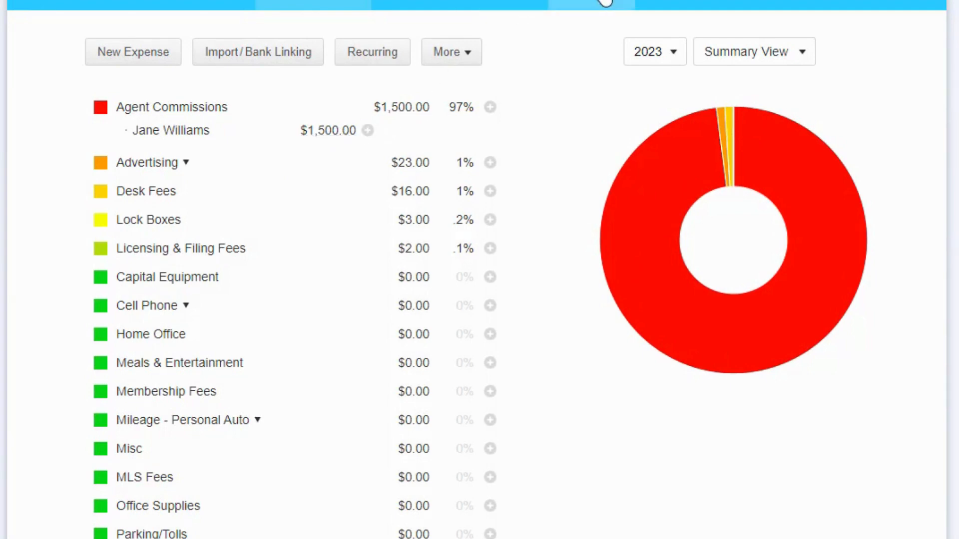
{"action": "mouse_move", "coordinate": [605, 3]}
{"action": "left_click", "coordinate": [620, 39]}
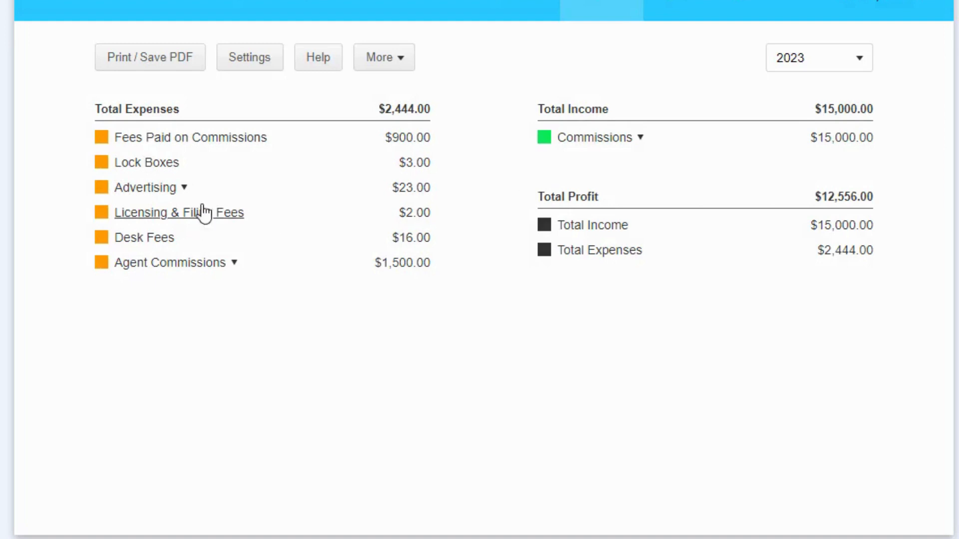
{"action": "left_click", "coordinate": [198, 264]}
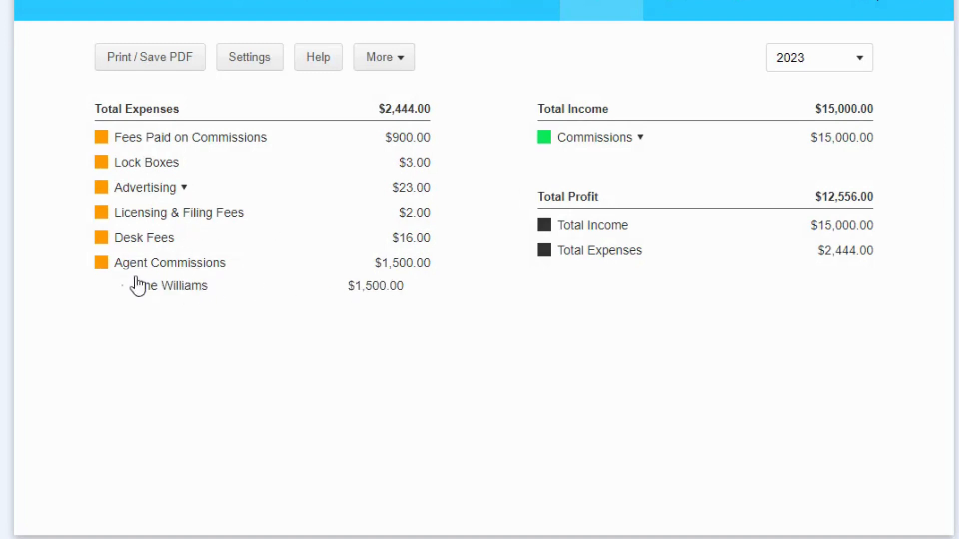